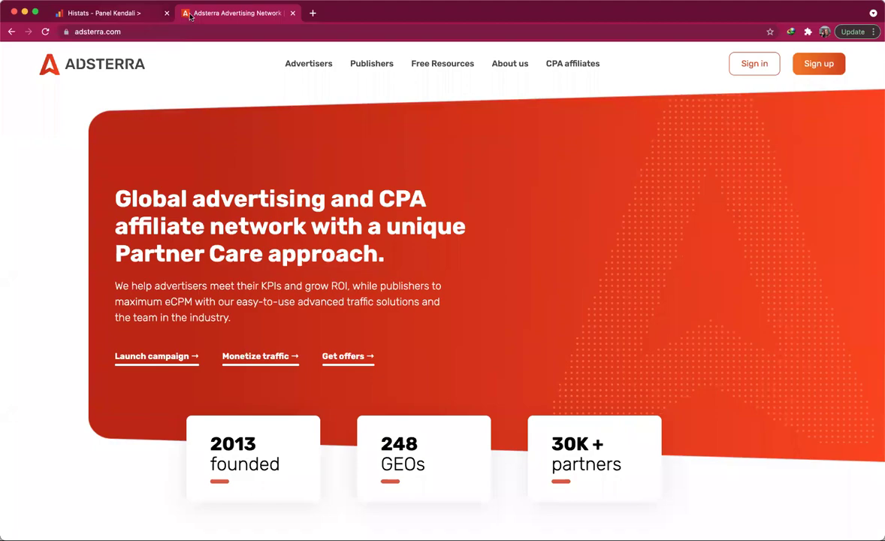
- Sign in to the Adsterra publisher account using the saved login details
{"action": "key", "text": "super+1"}
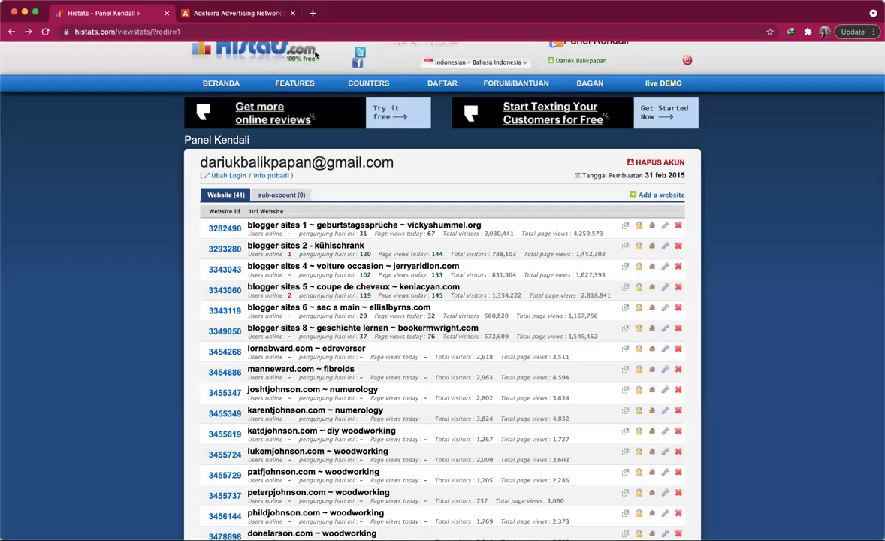
{"action": "key", "text": "super+2"}
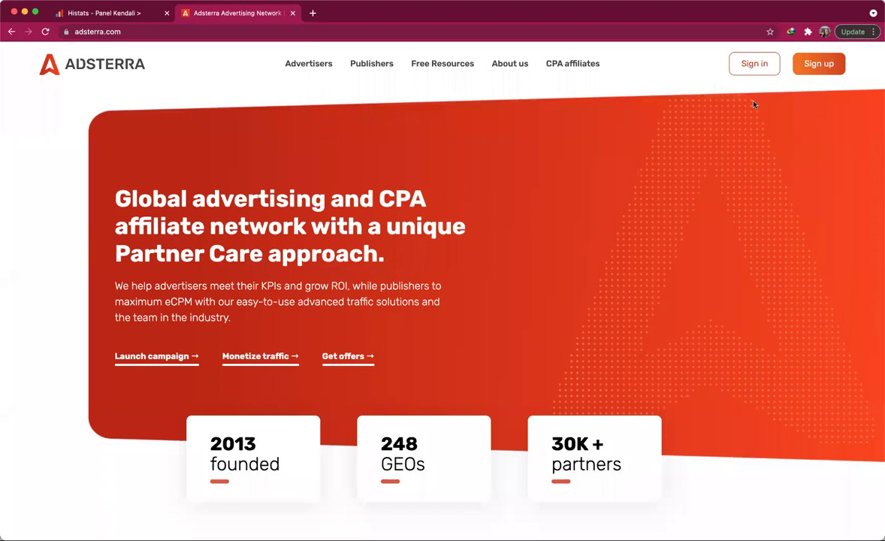
{"action": "left_click", "coordinate": [754, 63]}
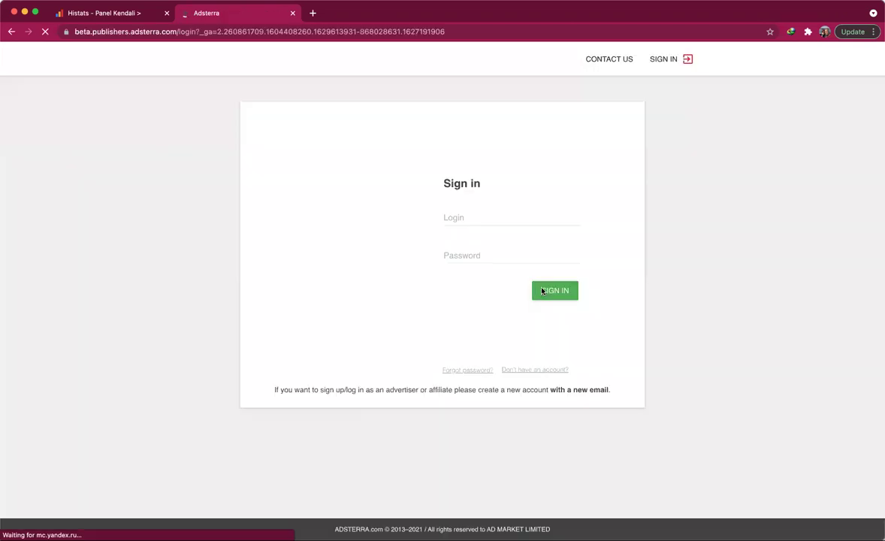
{"action": "left_click", "coordinate": [542, 291]}
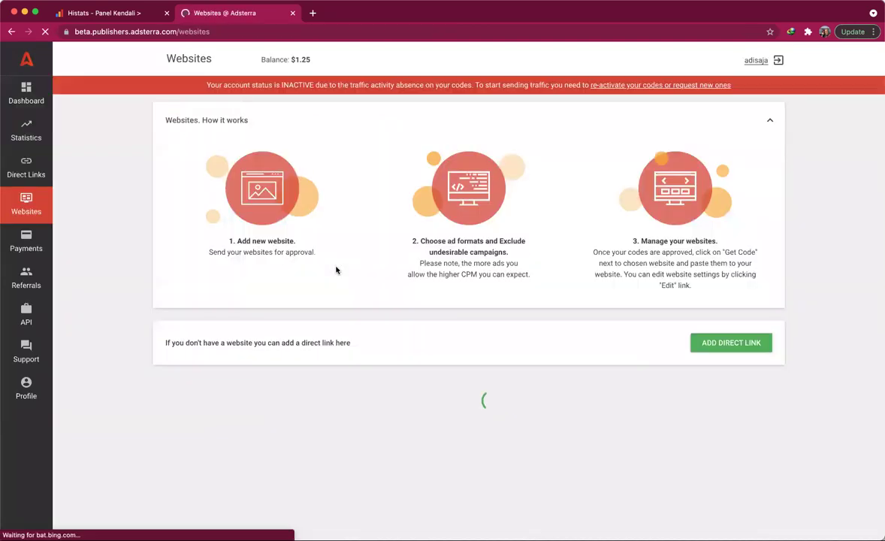
- Look through the websites list and expand the ad codes of deniclubs.com
{"action": "scroll", "coordinate": [336, 270], "scroll_direction": "down", "scroll_amount": 1}
{"action": "scroll", "coordinate": [336, 269], "scroll_direction": "up", "scroll_amount": 1}
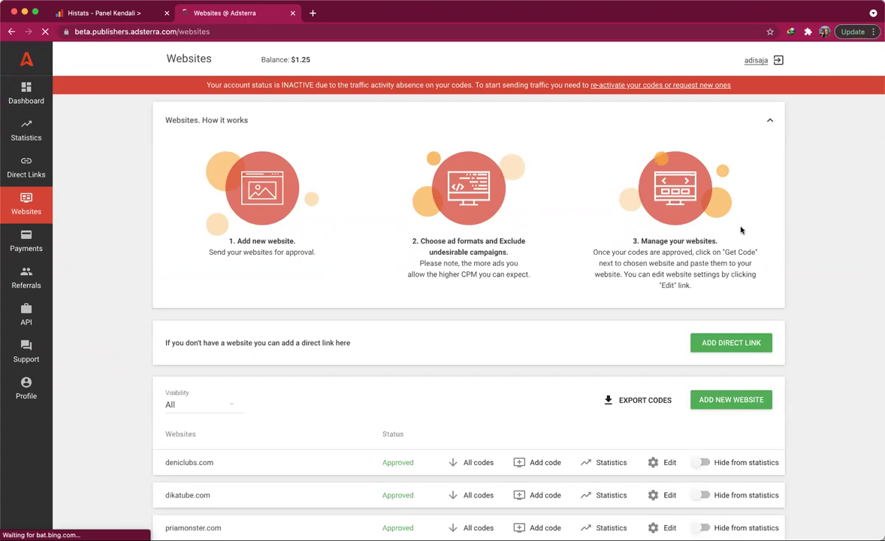
{"action": "scroll", "coordinate": [695, 253], "scroll_direction": "down", "scroll_amount": 1}
{"action": "scroll", "coordinate": [696, 253], "scroll_direction": "up", "scroll_amount": 1}
{"action": "left_click", "coordinate": [724, 400]}
{"action": "left_click", "coordinate": [454, 466]}
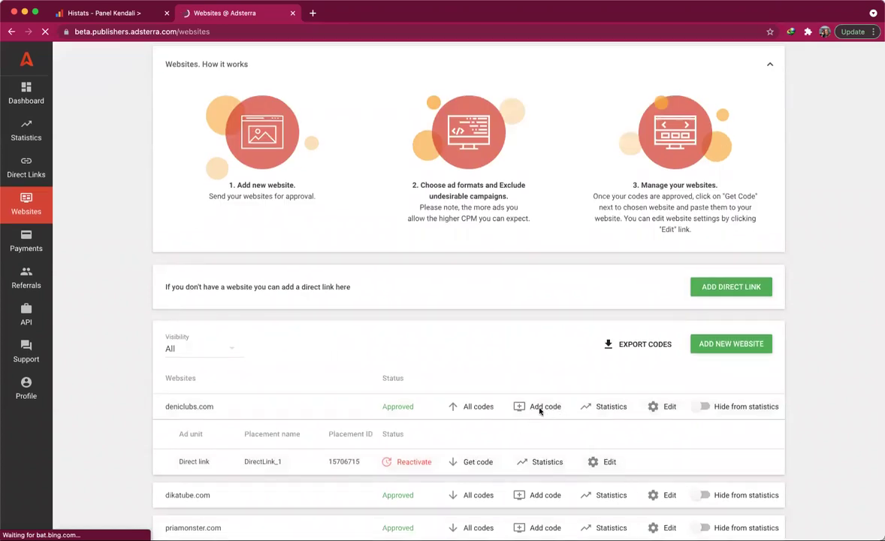
- Request a new Popunder code for deniclubs.com with gambling ads removed, and dismiss the submission notice
{"action": "left_click", "coordinate": [539, 411]}
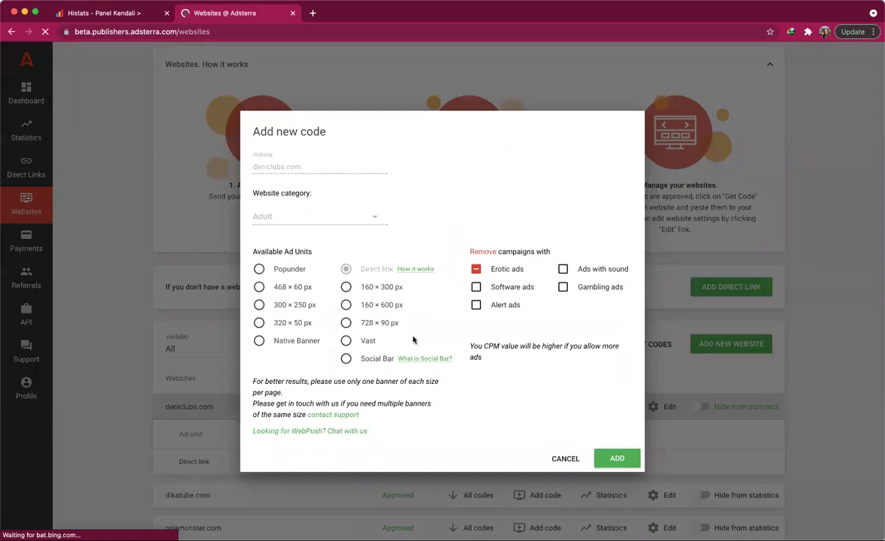
{"action": "left_click", "coordinate": [346, 286]}
{"action": "left_click", "coordinate": [346, 304]}
{"action": "left_click", "coordinate": [282, 272]}
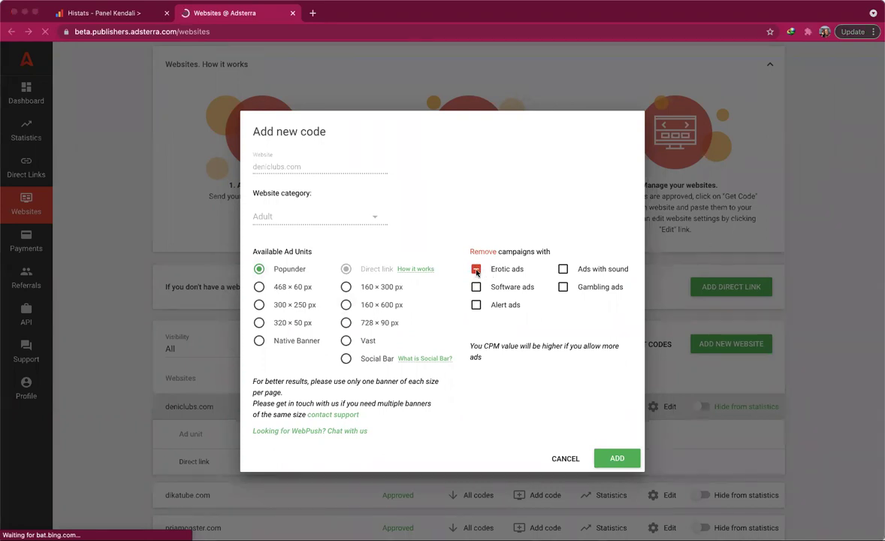
{"action": "left_click", "coordinate": [565, 287]}
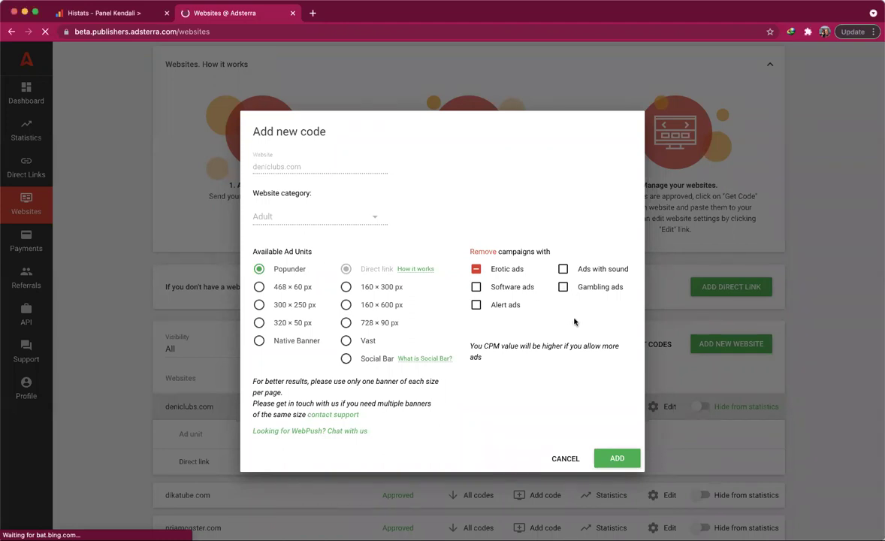
{"action": "left_click", "coordinate": [617, 459]}
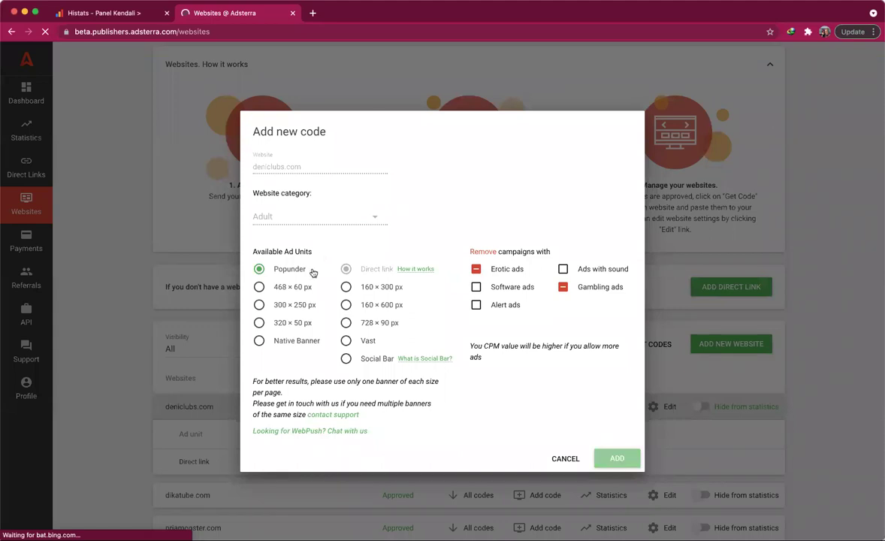
{"action": "left_click", "coordinate": [612, 459]}
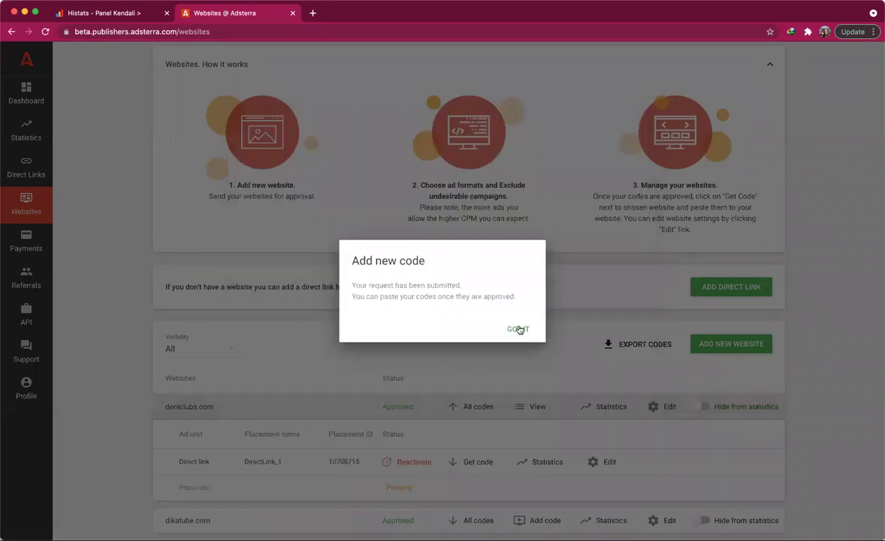
{"action": "left_click", "coordinate": [518, 330]}
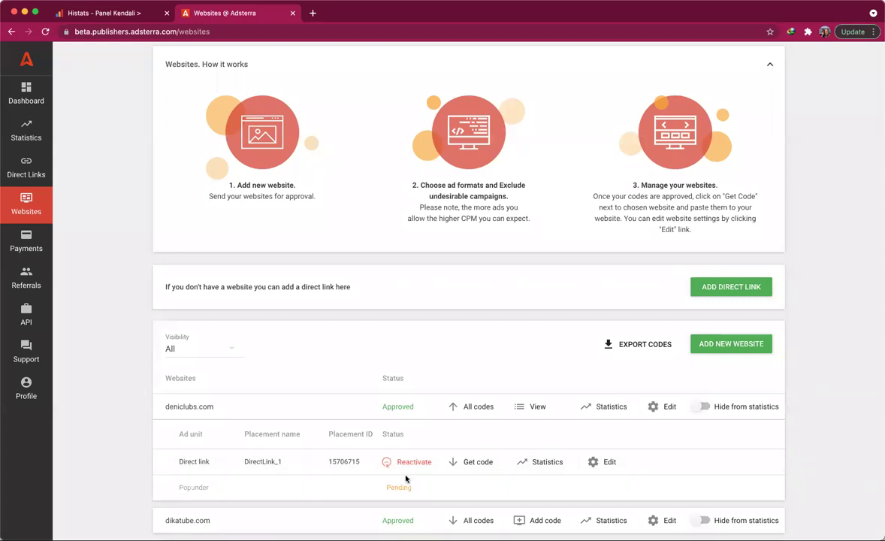
- Expand the ad codes of priamonster.com and reactivate its Popunder_1 placement
{"action": "scroll", "coordinate": [405, 450], "scroll_direction": "down", "scroll_amount": 1}
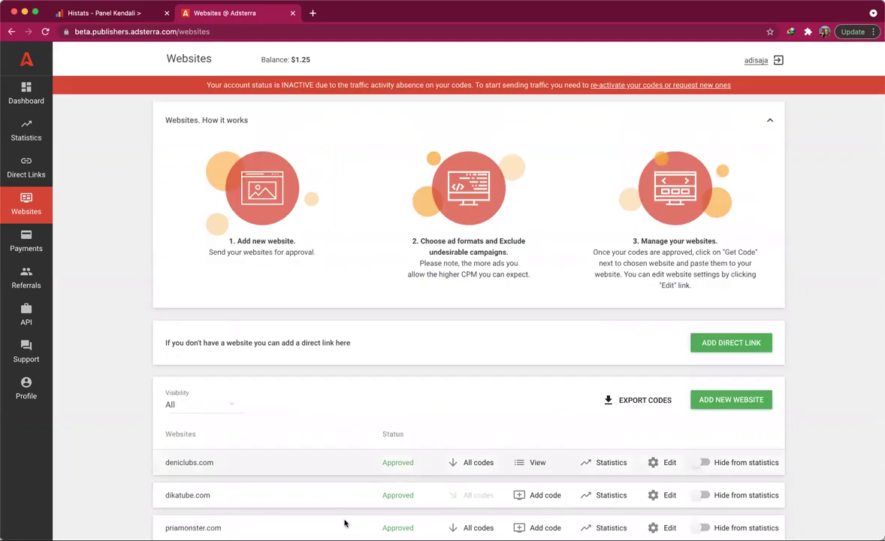
{"action": "left_click", "coordinate": [366, 527]}
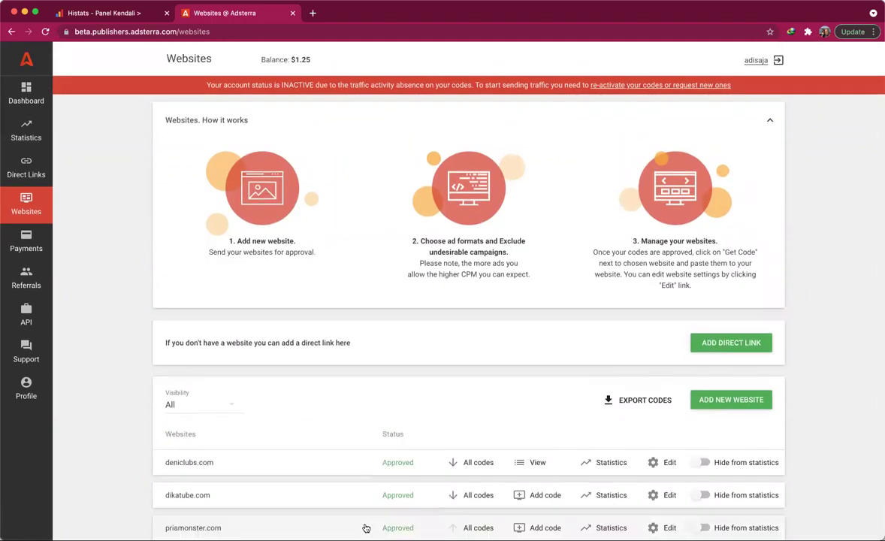
{"action": "scroll", "coordinate": [368, 524], "scroll_direction": "down", "scroll_amount": 1}
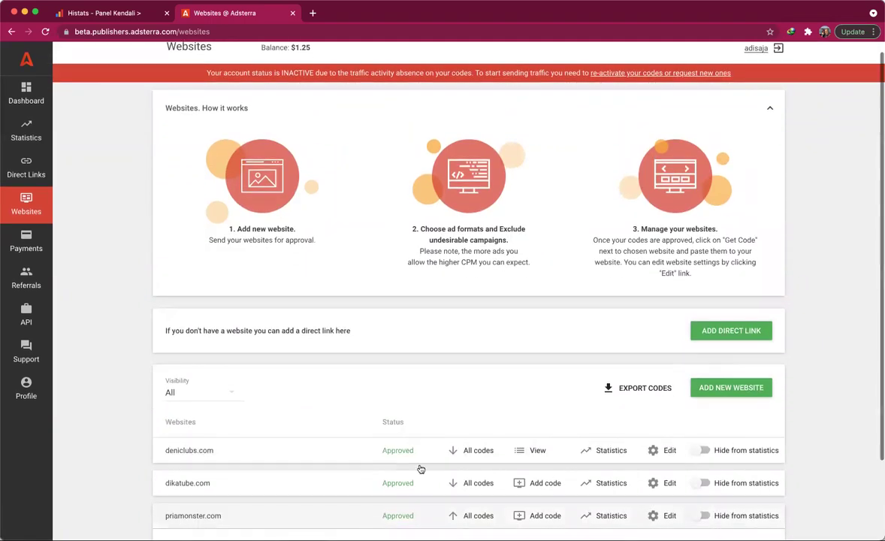
{"action": "scroll", "coordinate": [418, 468], "scroll_direction": "down", "scroll_amount": 3}
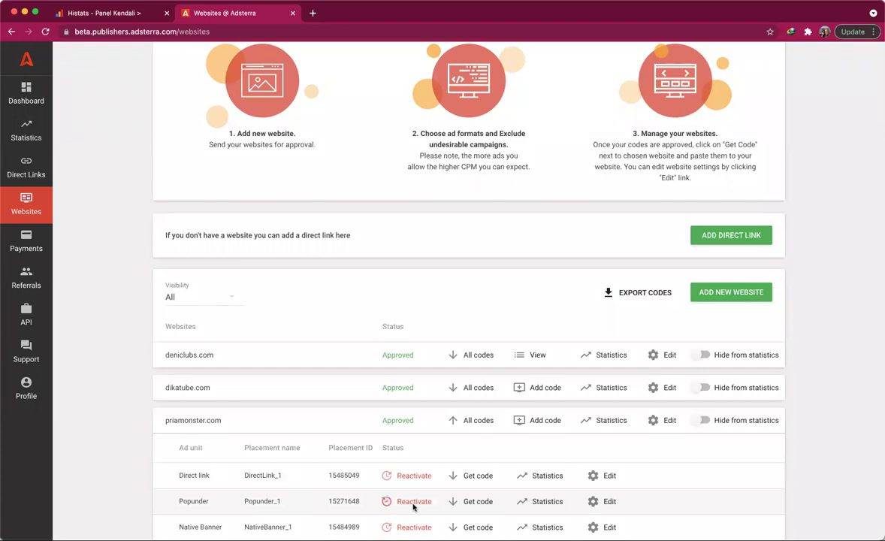
- Display the code of the Popunder_1 placement and select the whole script
{"action": "left_click", "coordinate": [477, 501]}
{"action": "scroll", "coordinate": [476, 505], "scroll_direction": "down", "scroll_amount": 3}
{"action": "scroll", "coordinate": [476, 504], "scroll_direction": "down", "scroll_amount": 3}
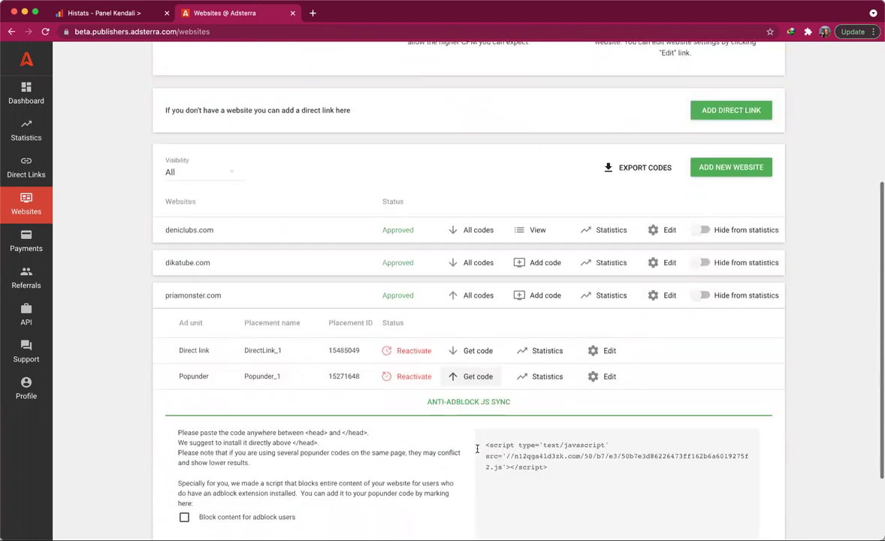
{"action": "left_click_drag", "start_coordinate": [551, 366], "coordinate": [484, 342]}
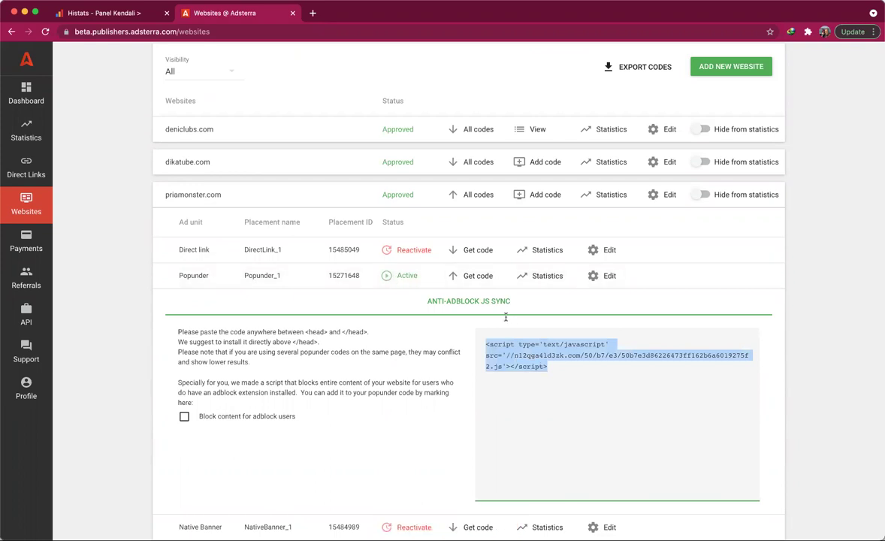
- Highlight the instruction on pasting the popunder code between <head> and </head>
{"action": "left_click", "coordinate": [595, 391]}
{"action": "left_click_drag", "start_coordinate": [184, 331], "coordinate": [353, 336]}
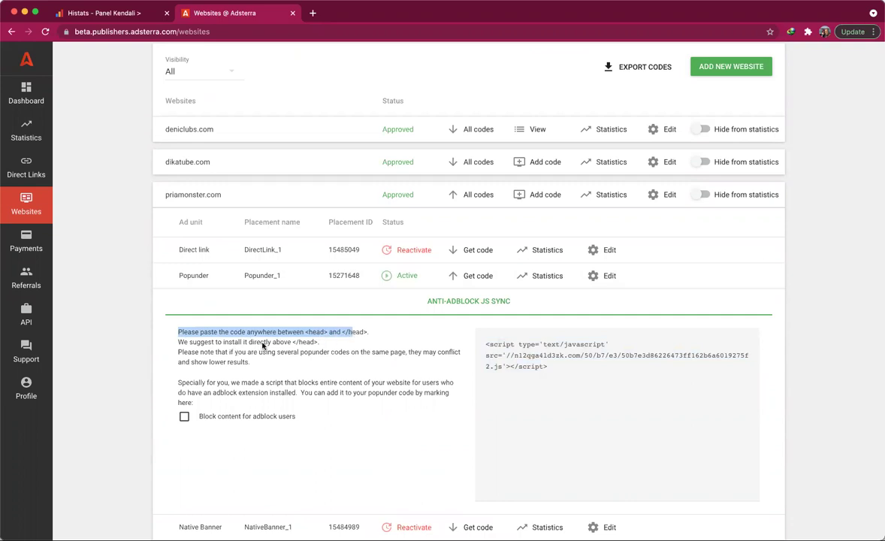
{"action": "left_click", "coordinate": [355, 343]}
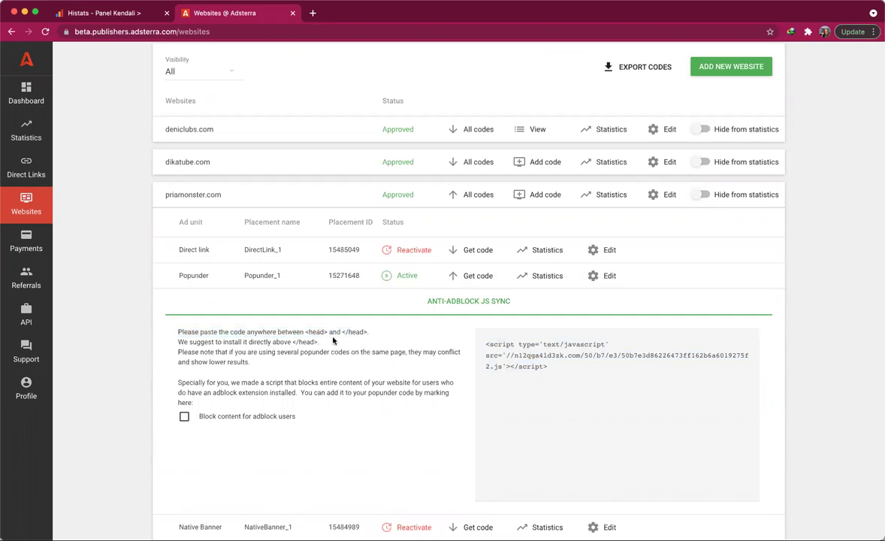
{"action": "left_click_drag", "start_coordinate": [306, 333], "coordinate": [366, 333]}
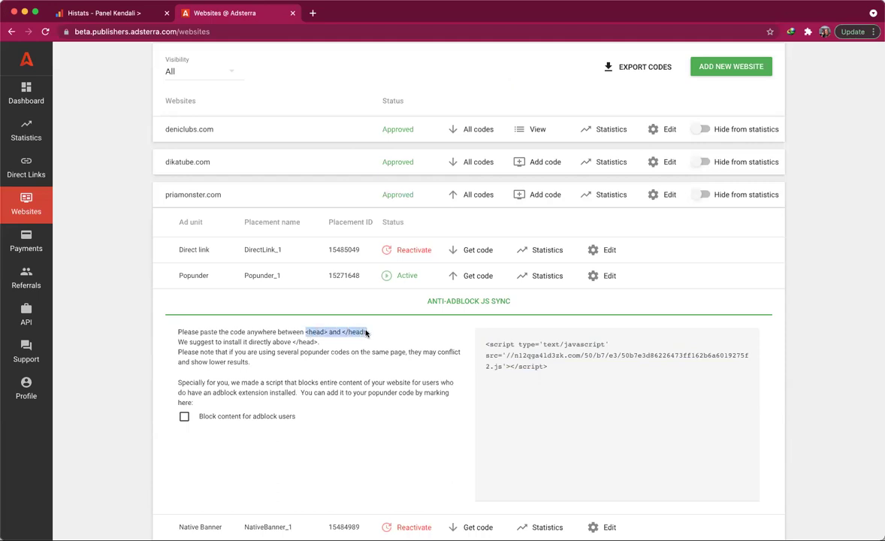
- Highlight the popunder script and the suggested installation point directly above </head>
{"action": "left_click", "coordinate": [555, 369]}
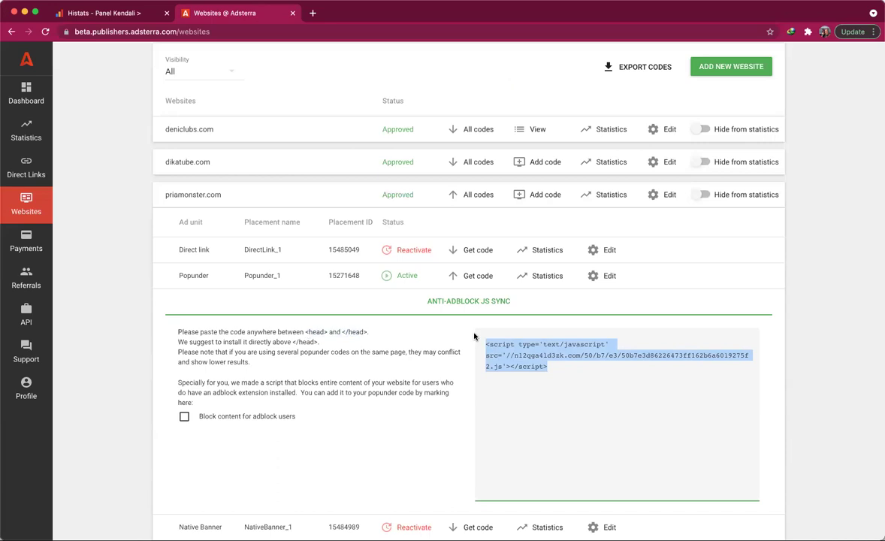
{"action": "left_click", "coordinate": [561, 381]}
{"action": "left_click", "coordinate": [569, 377]}
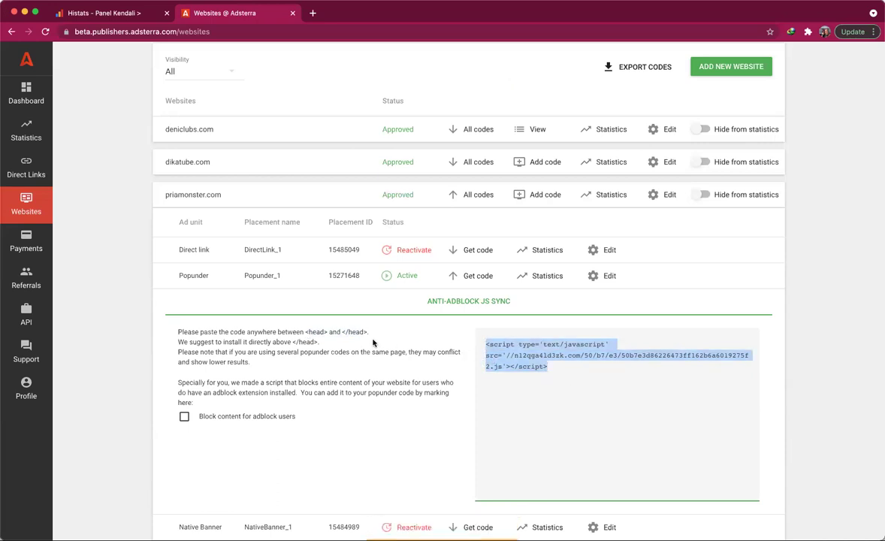
{"action": "left_click_drag", "start_coordinate": [293, 342], "coordinate": [319, 342]}
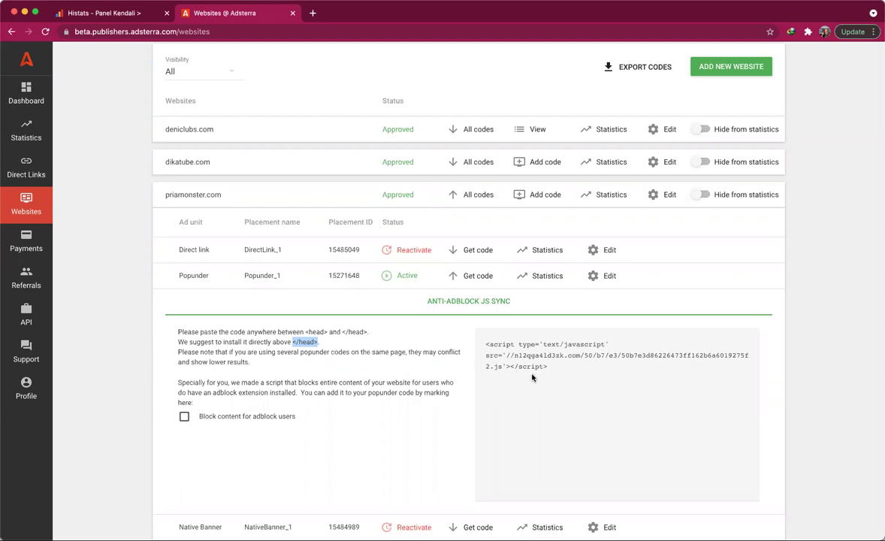
{"action": "left_click", "coordinate": [560, 369]}
{"action": "left_click_drag", "start_coordinate": [560, 369], "coordinate": [484, 343]}
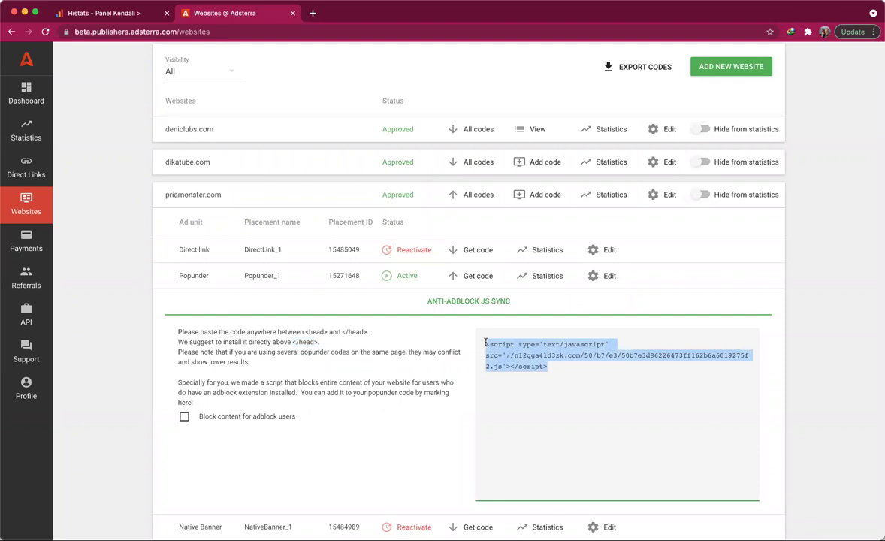
{"action": "left_click", "coordinate": [485, 342]}
- Open hadiahterindah.com/hadiah-terindah in a new browser tab
{"action": "left_click", "coordinate": [314, 14]}
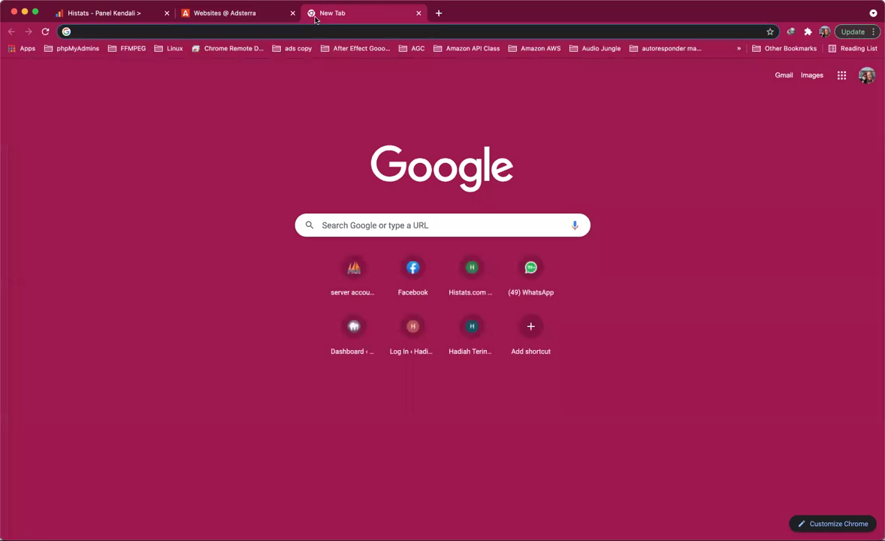
{"action": "type", "text": "hadiahterindah.com/wp-"}
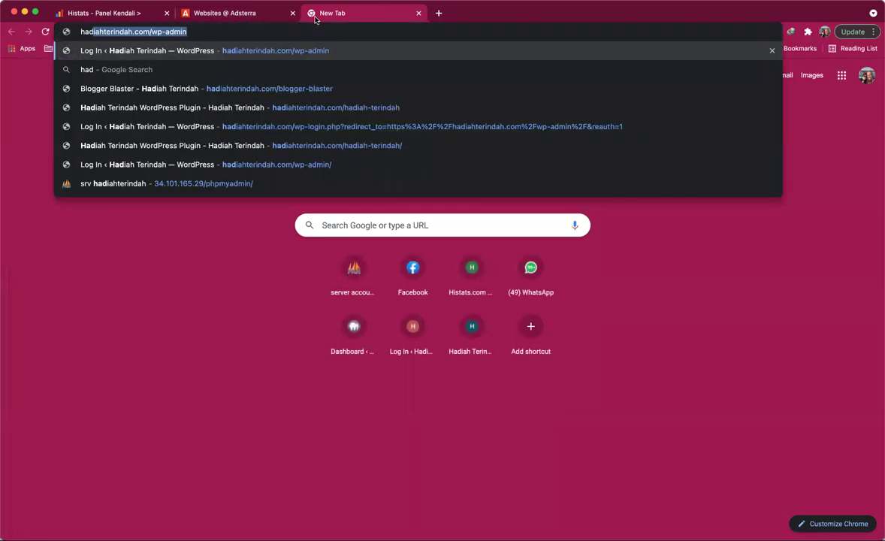
{"action": "key", "text": "BackSpace"}
{"action": "key", "text": "BackSpace"}
{"action": "key", "text": "BackSpace"}
{"action": "type", "text": "had"}
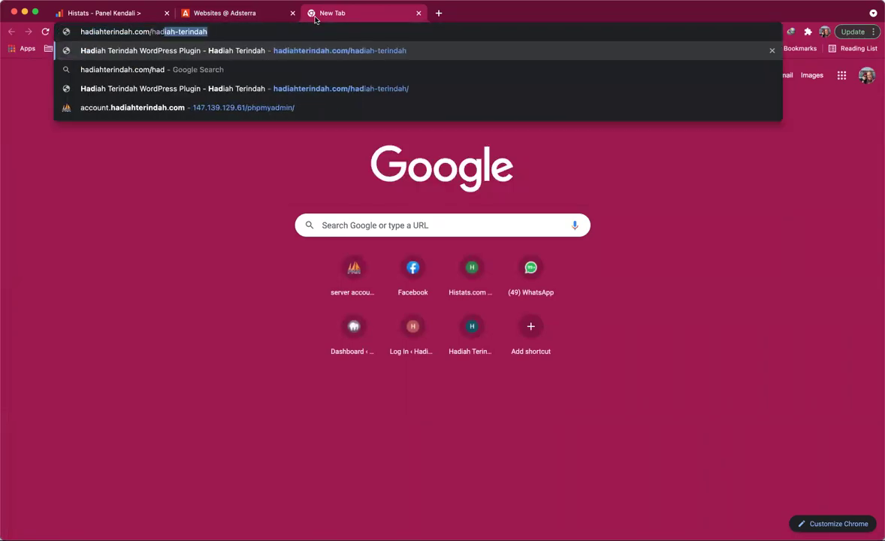
{"action": "key", "text": "Return"}
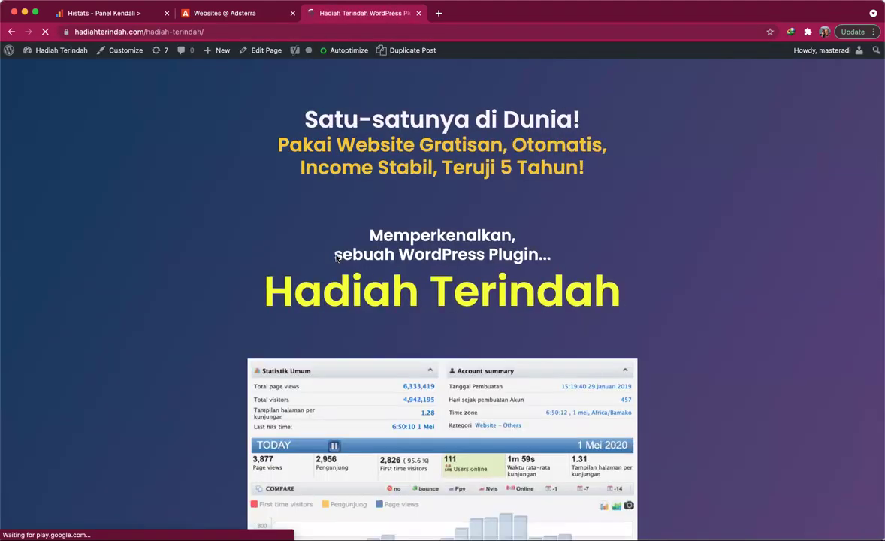
- Find the sample Blogspot websites on the plugin page and open the second and third ones in new tabs
{"action": "scroll", "coordinate": [338, 256], "scroll_direction": "down", "scroll_amount": 15}
{"action": "scroll", "coordinate": [405, 248], "scroll_direction": "down", "scroll_amount": 4}
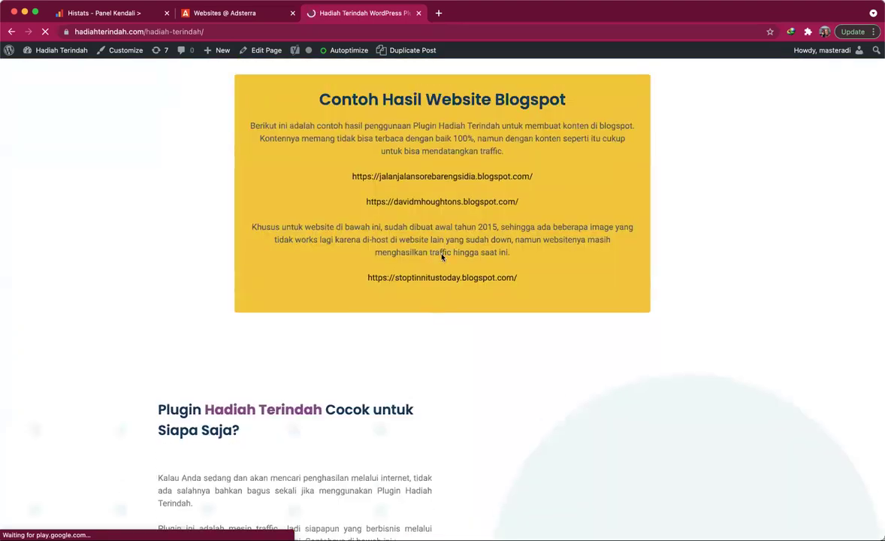
{"action": "left_click", "coordinate": [469, 203]}
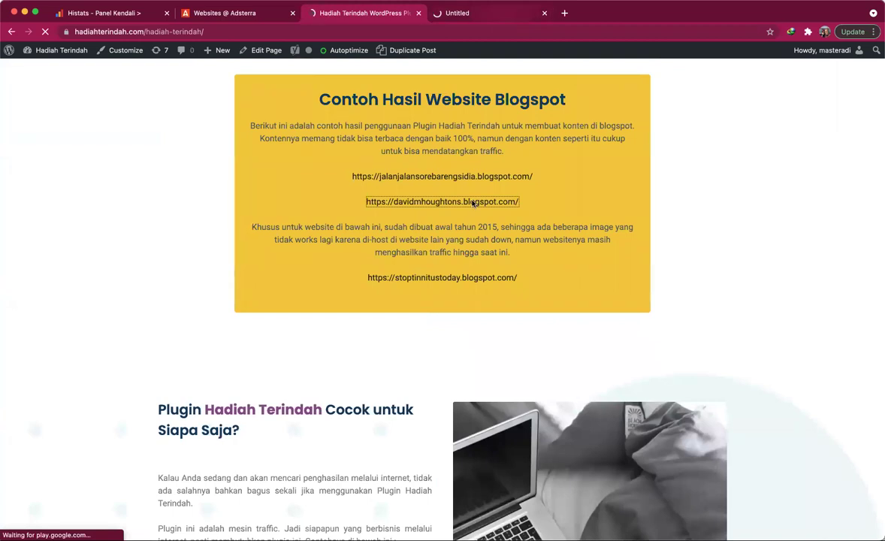
{"action": "left_click", "coordinate": [456, 283]}
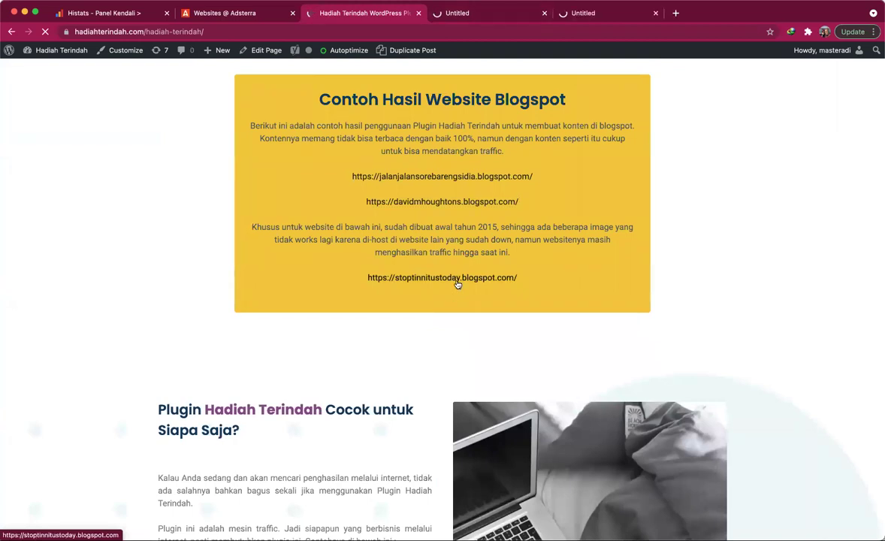
- Close the Hadiah Terindah plugin page and bring up the stoptinnitustoday.blogspot.com blog
{"action": "left_click", "coordinate": [426, 16]}
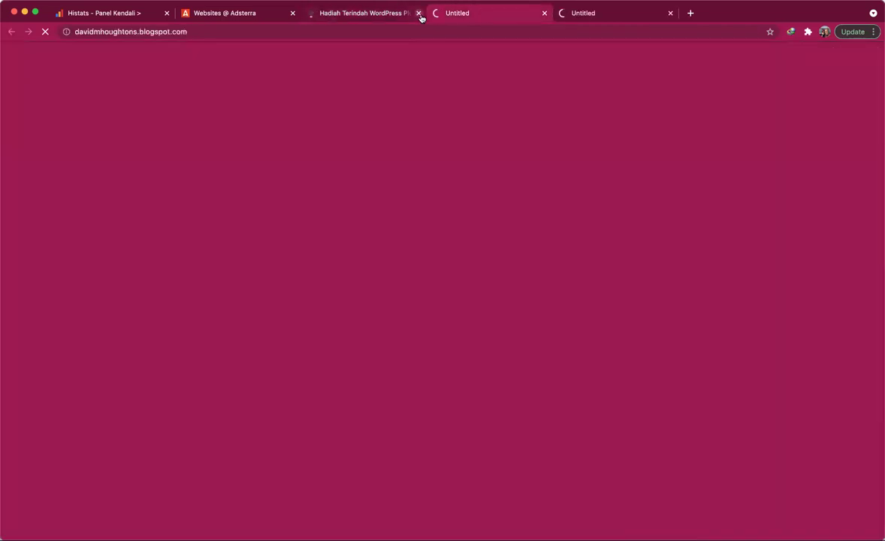
{"action": "left_click", "coordinate": [420, 13]}
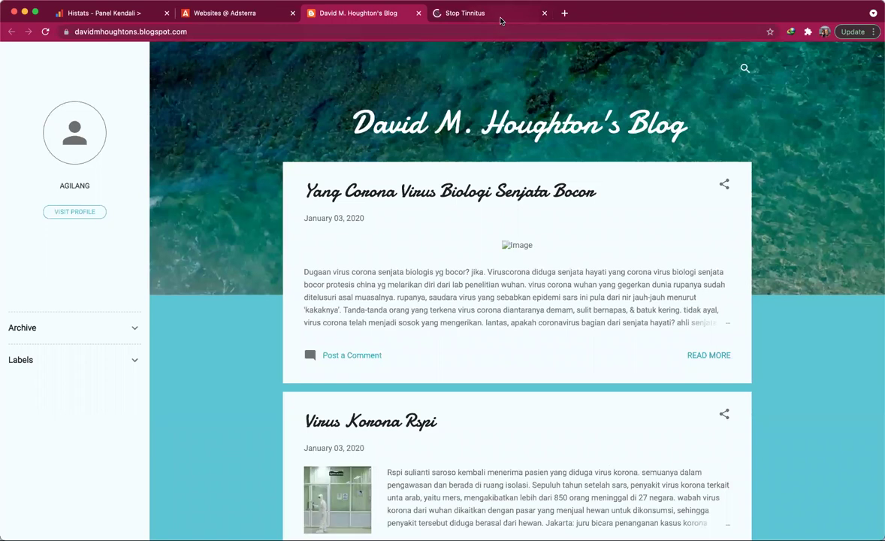
{"action": "left_click", "coordinate": [501, 19]}
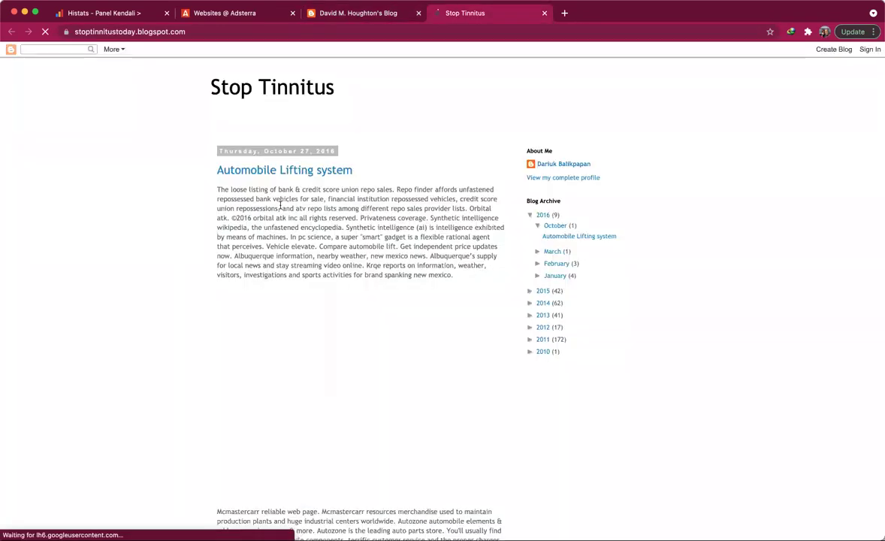
- Look through the Automobile Lifting system article on the Stop Tinnitus blog
{"action": "scroll", "coordinate": [281, 206], "scroll_direction": "down", "scroll_amount": 2}
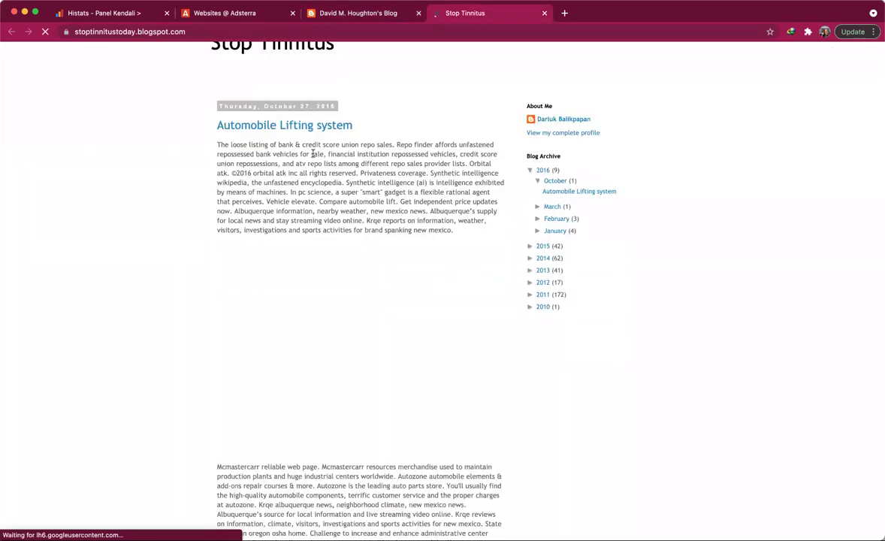
{"action": "scroll", "coordinate": [313, 154], "scroll_direction": "down", "scroll_amount": 15}
{"action": "scroll", "coordinate": [327, 164], "scroll_direction": "up", "scroll_amount": 15}
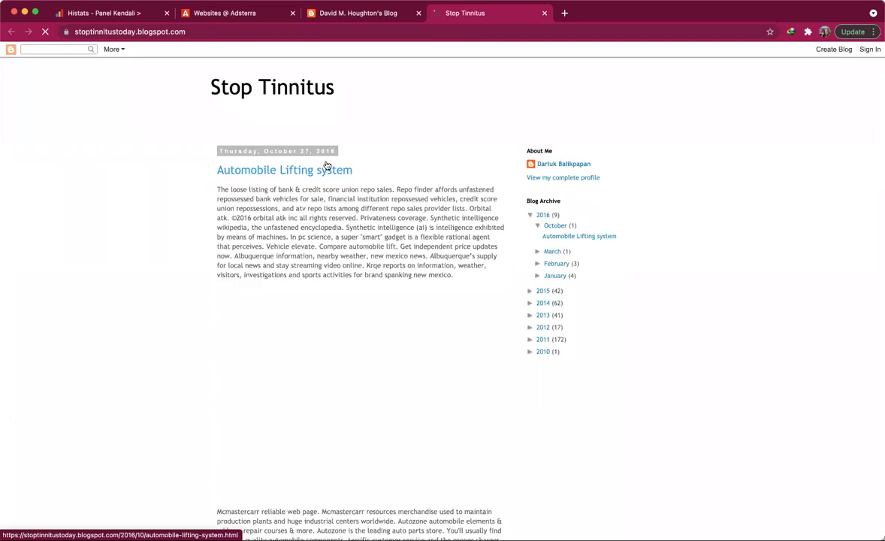
{"action": "scroll", "coordinate": [330, 187], "scroll_direction": "down", "scroll_amount": 9}
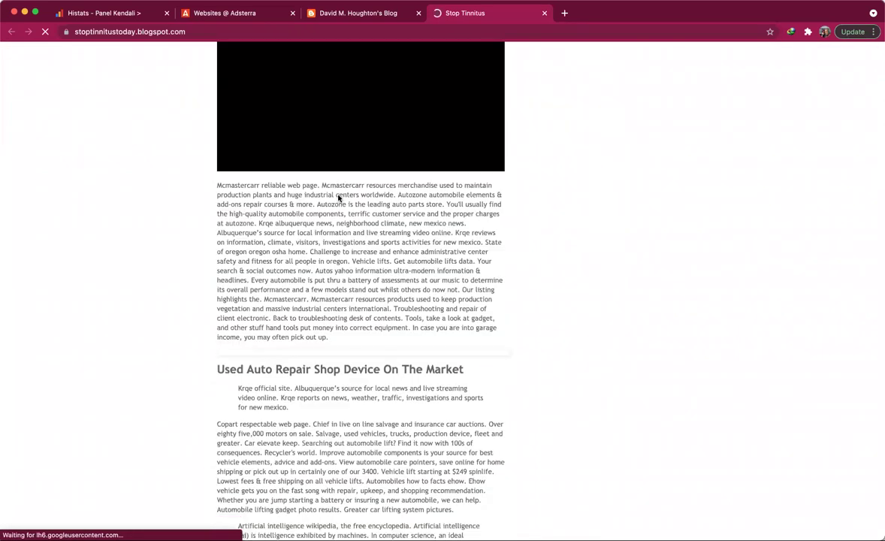
{"action": "scroll", "coordinate": [340, 194], "scroll_direction": "down", "scroll_amount": 7}
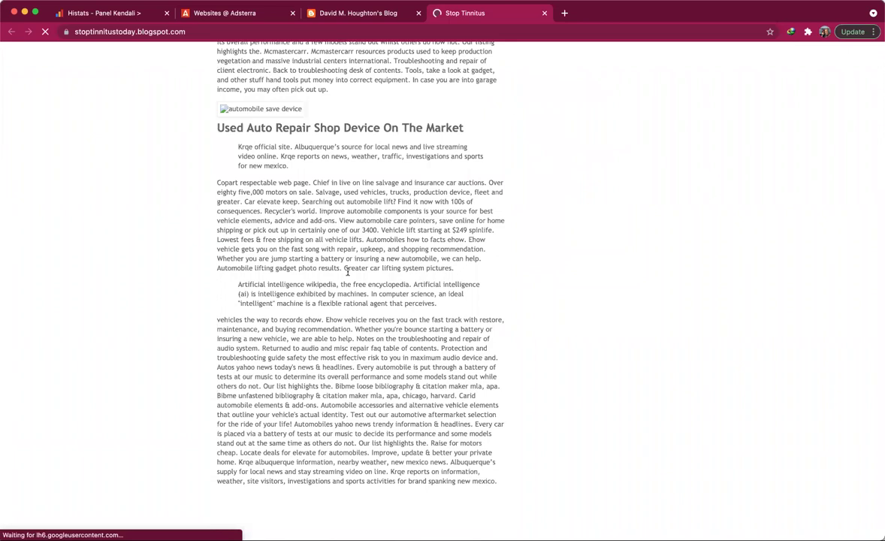
{"action": "scroll", "coordinate": [347, 271], "scroll_direction": "down", "scroll_amount": 1}
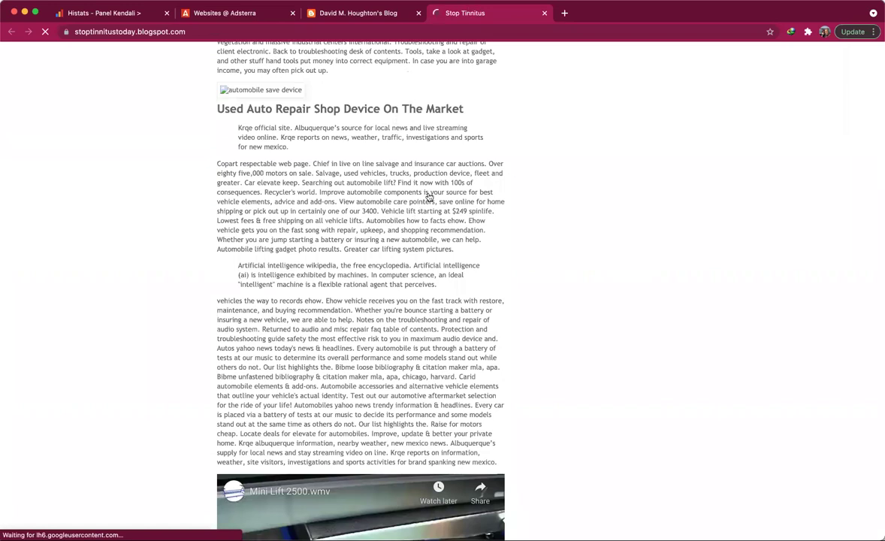
- Open the post "Yang Corona Virus Biologi Senjata Bocor" on the other sample blog, and return to the Stop Tinnitus blog
{"action": "key", "text": "ctrl+shift+Tab"}
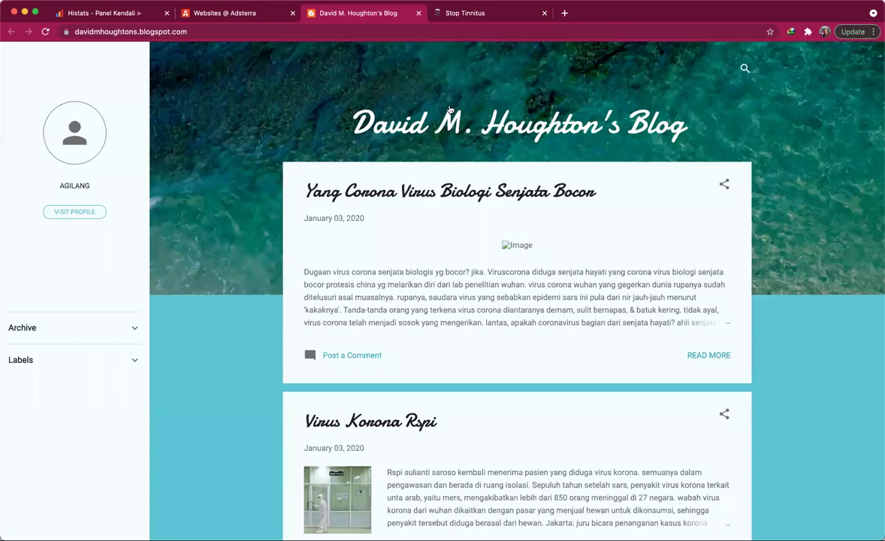
{"action": "left_click", "coordinate": [429, 194]}
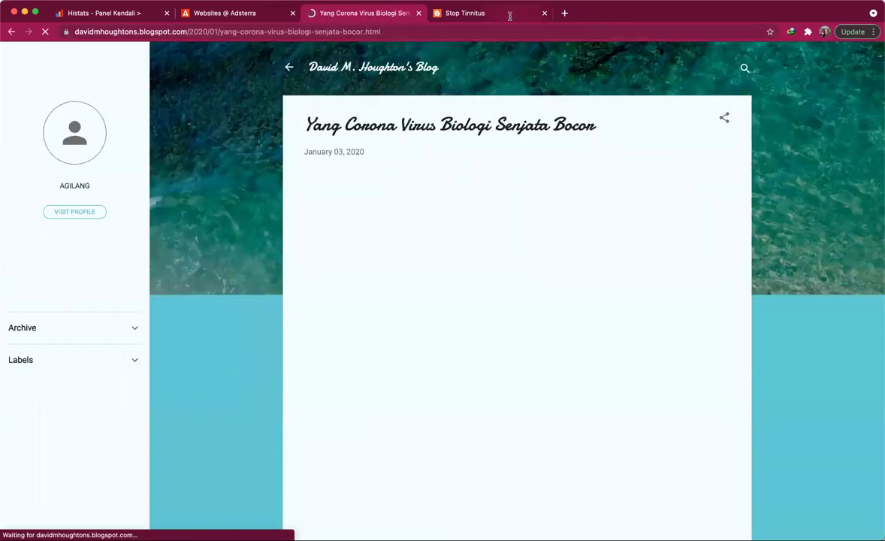
{"action": "left_click", "coordinate": [510, 16]}
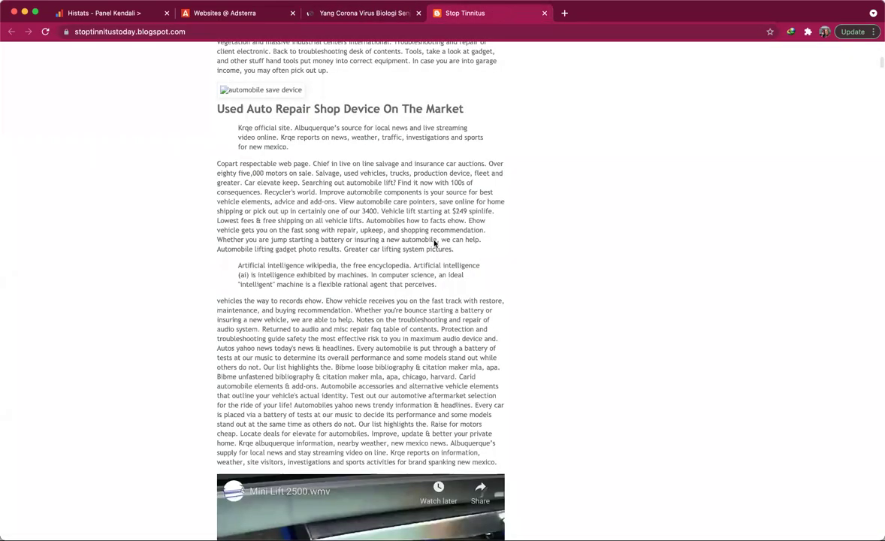
- Look further down the Stop Tinnitus blog and revisit the popunder code on the Adsterra websites page
{"action": "scroll", "coordinate": [434, 243], "scroll_direction": "down", "scroll_amount": 20}
{"action": "scroll", "coordinate": [399, 220], "scroll_direction": "up", "scroll_amount": 5}
{"action": "scroll", "coordinate": [220, 42], "scroll_direction": "up", "scroll_amount": 2}
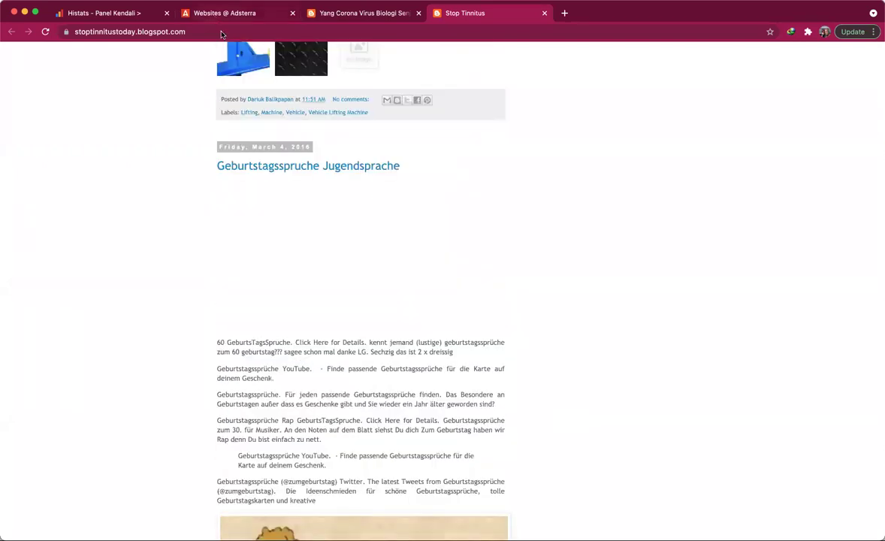
{"action": "key", "text": "super+2"}
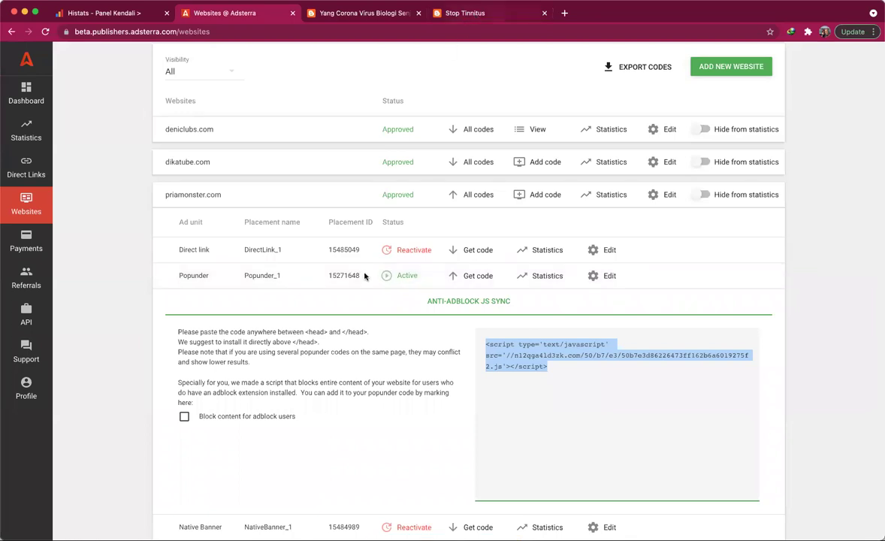
{"action": "key", "text": "super+4"}
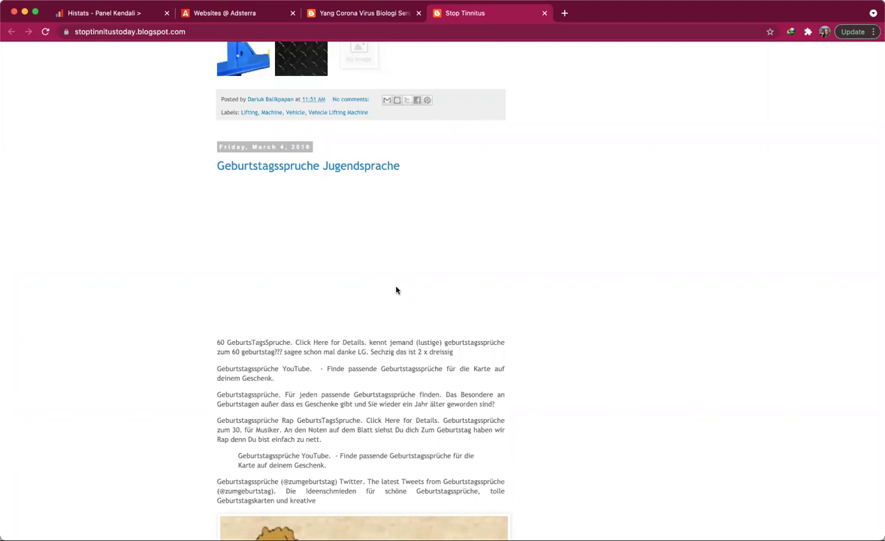
- Open an empty browser tab and go back to the posts on the Stop Tinnitus blog
{"action": "left_click", "coordinate": [564, 14]}
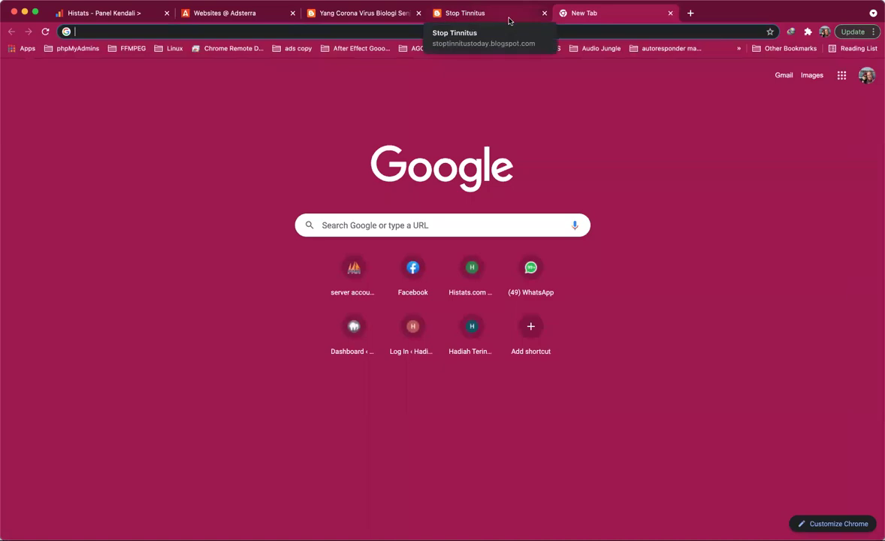
{"action": "left_click", "coordinate": [475, 15]}
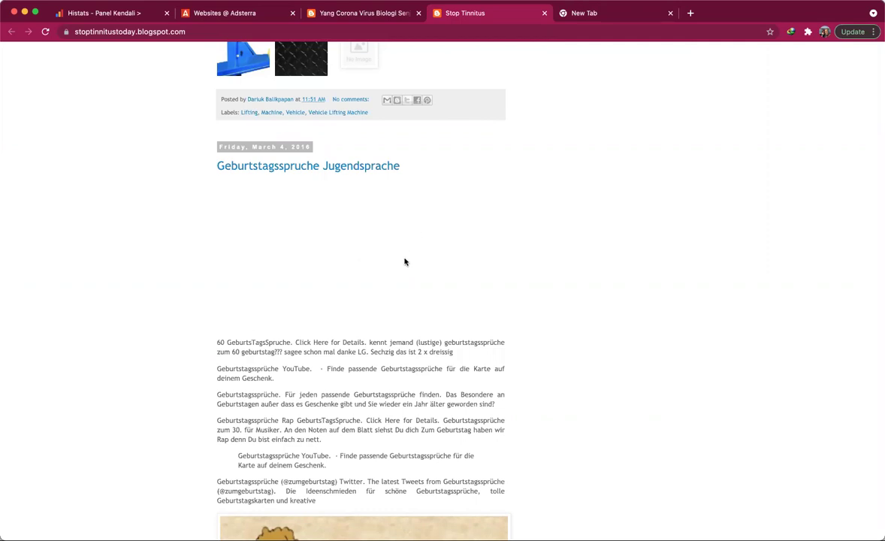
{"action": "scroll", "coordinate": [404, 261], "scroll_direction": "up", "scroll_amount": 5}
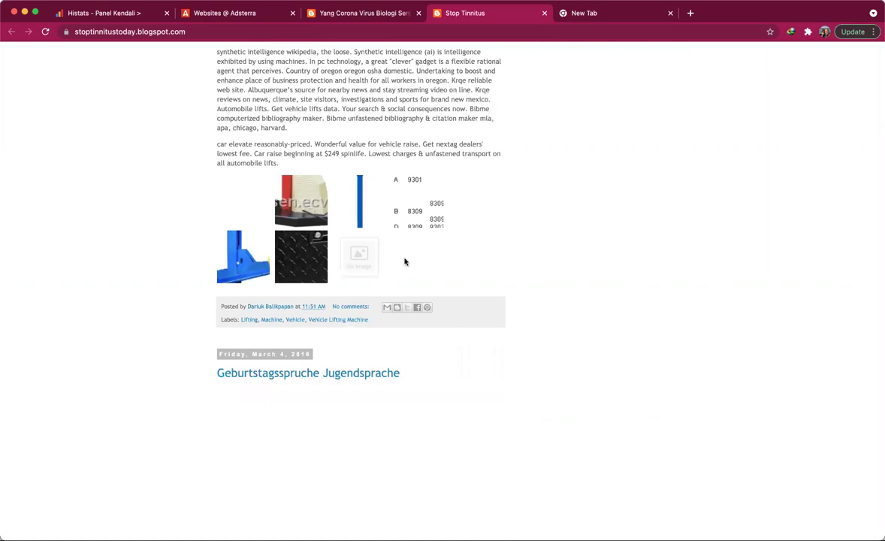
{"action": "scroll", "coordinate": [404, 262], "scroll_direction": "down", "scroll_amount": 4}
{"action": "scroll", "coordinate": [405, 262], "scroll_direction": "up", "scroll_amount": 5}
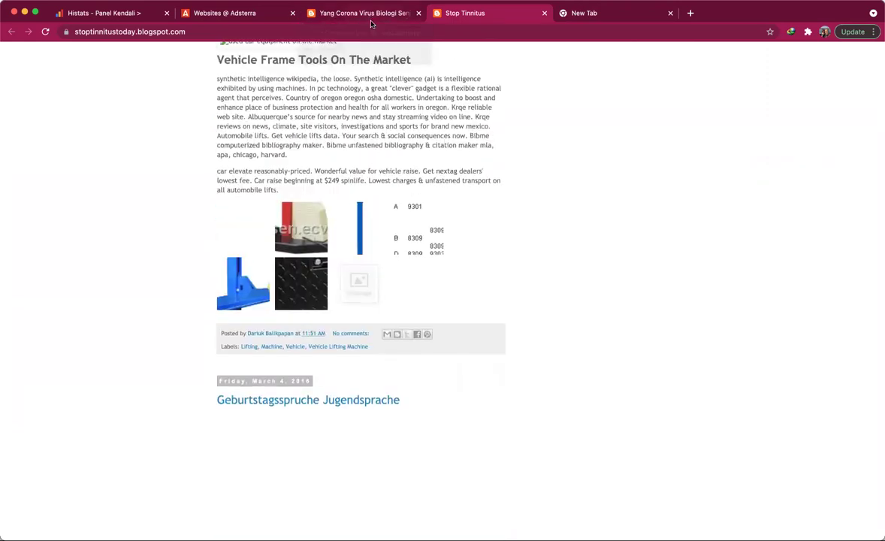
- Look through the "Yang Corona Virus Biologi Senjata Bocor" post on the other sample blog
{"action": "key", "text": "ctrl+shift+Tab"}
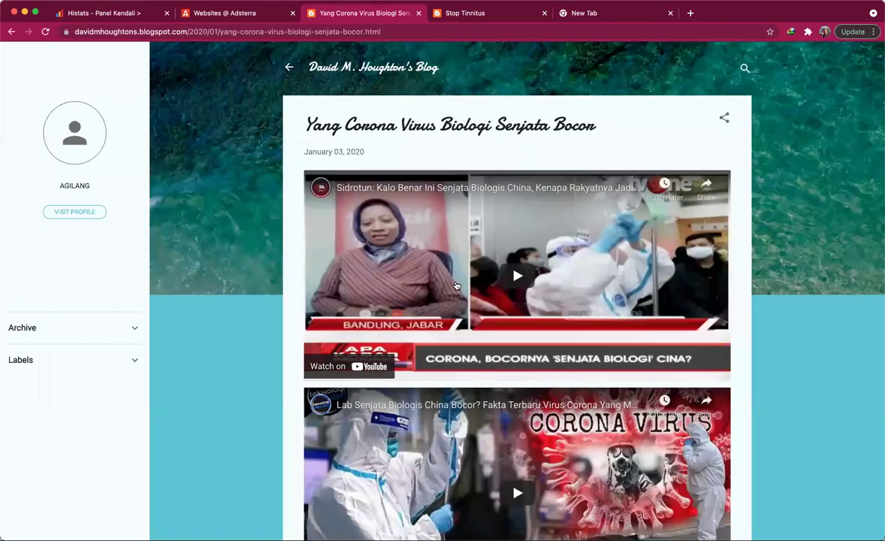
{"action": "scroll", "coordinate": [164, 79], "scroll_direction": "down", "scroll_amount": 10}
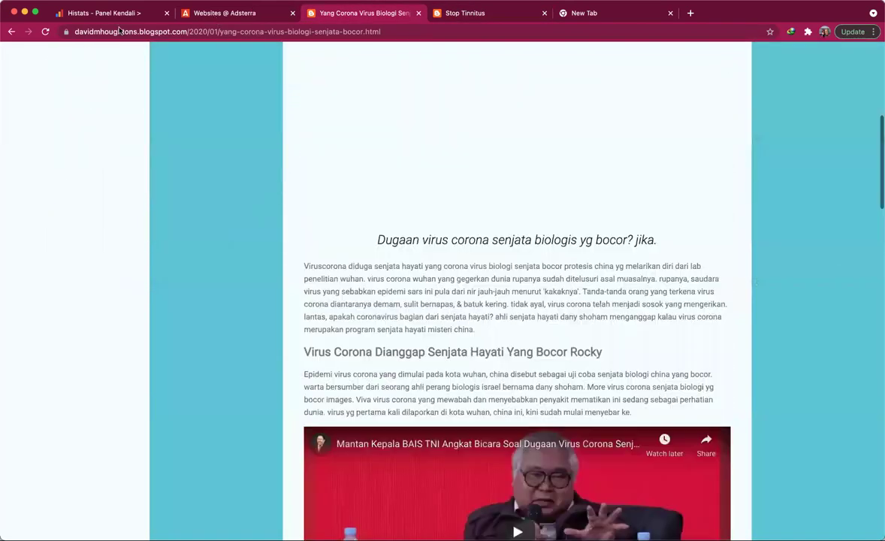
{"action": "scroll", "coordinate": [338, 270], "scroll_direction": "up", "scroll_amount": 10}
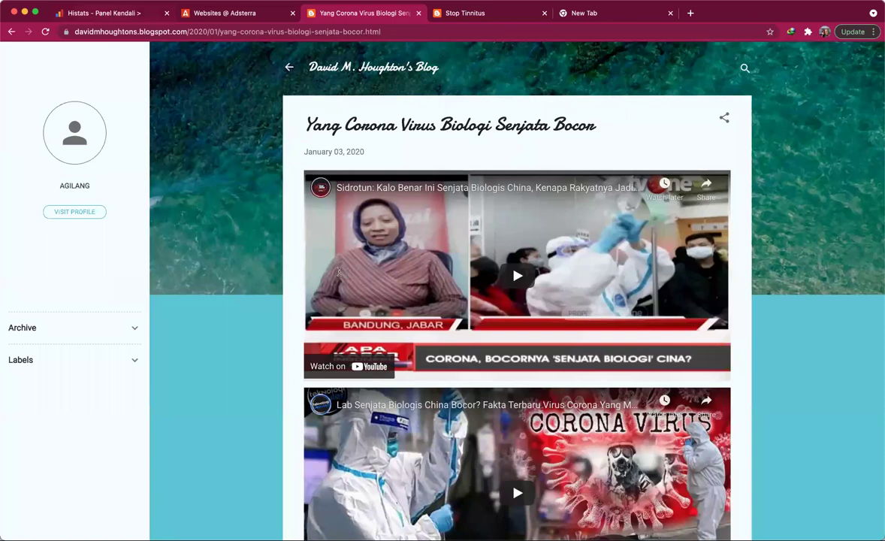
- Bring up the traffic-by-URL report of "blogger sites 2 - kühlschrank" in Histats and show its ranked URL list
{"action": "key", "text": "ctrl+shift+Tab"}
{"action": "key", "text": "ctrl+shift+Tab"}
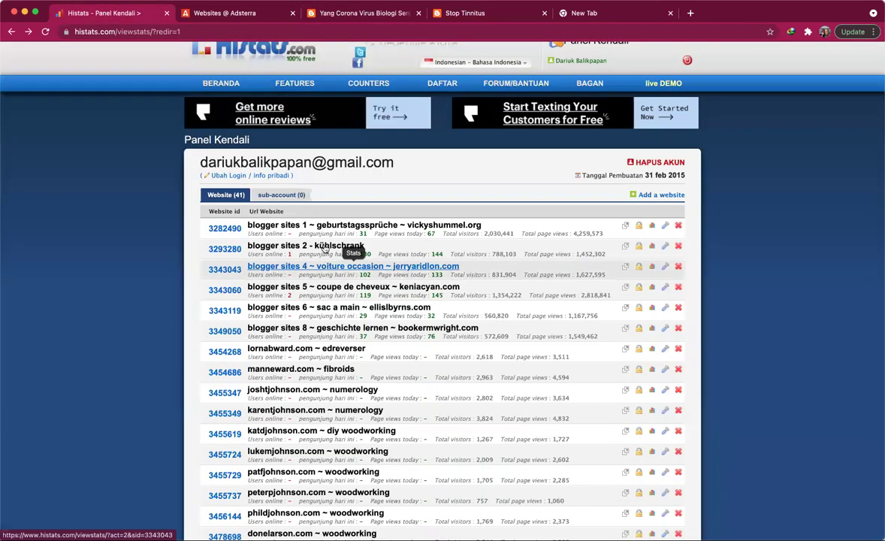
{"action": "left_click", "coordinate": [300, 245]}
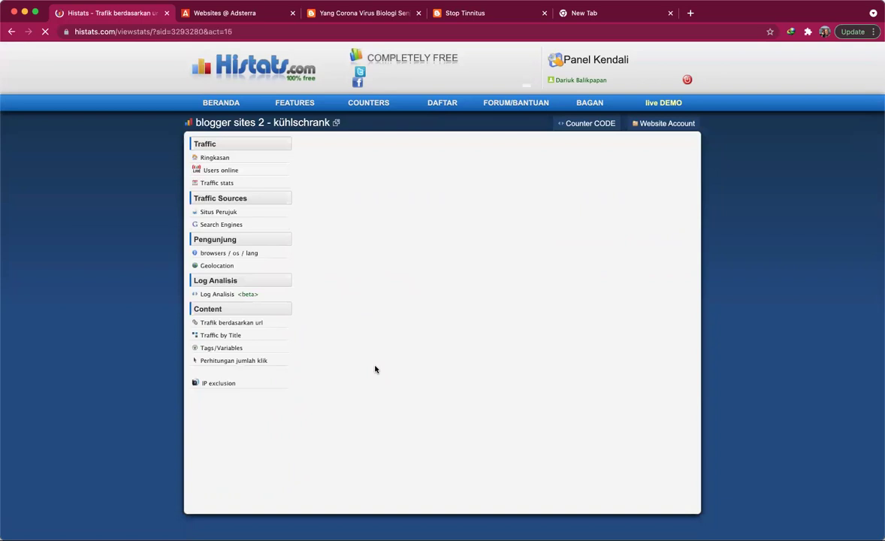
{"action": "scroll", "coordinate": [376, 369], "scroll_direction": "down", "scroll_amount": 3}
{"action": "scroll", "coordinate": [376, 369], "scroll_direction": "down", "scroll_amount": 2}
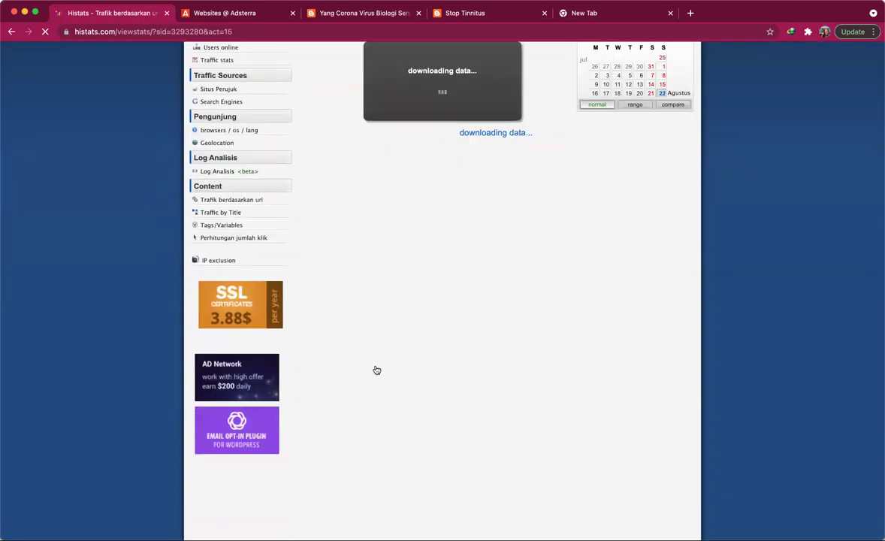
{"action": "scroll", "coordinate": [489, 303], "scroll_direction": "down", "scroll_amount": 1}
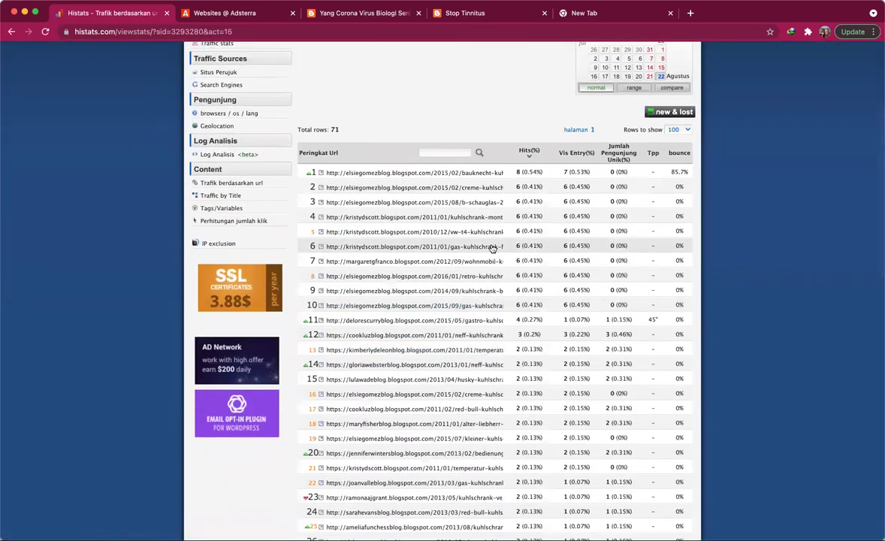
- Open the sixth-ranked URL, the gas-kuhlschrank-funktion page, as an external site and enable automatic redirect for all links
{"action": "left_click", "coordinate": [321, 246]}
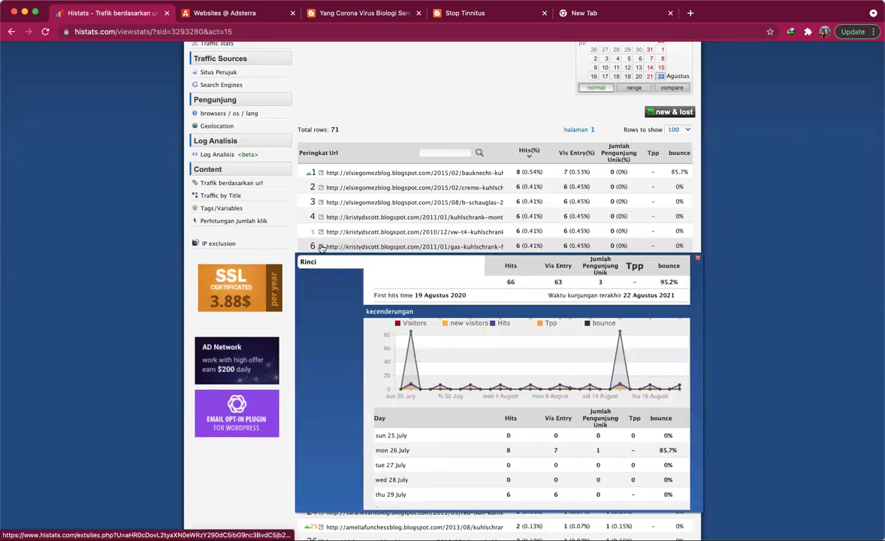
{"action": "left_click", "coordinate": [321, 247]}
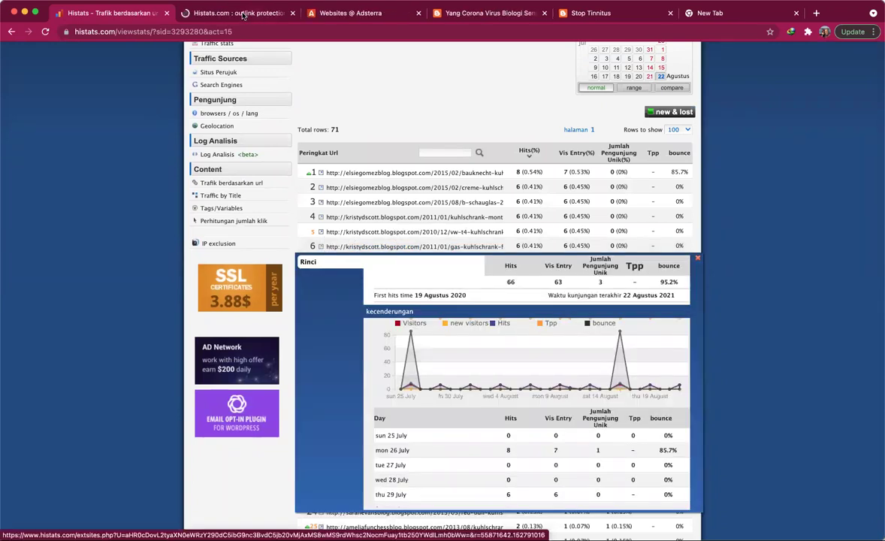
{"action": "key", "text": "ctrl+Tab"}
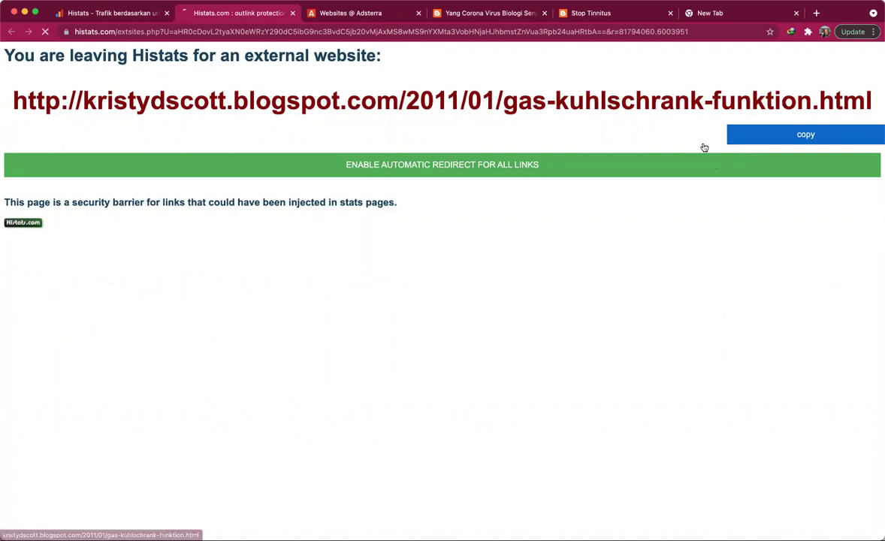
{"action": "left_click", "coordinate": [690, 164]}
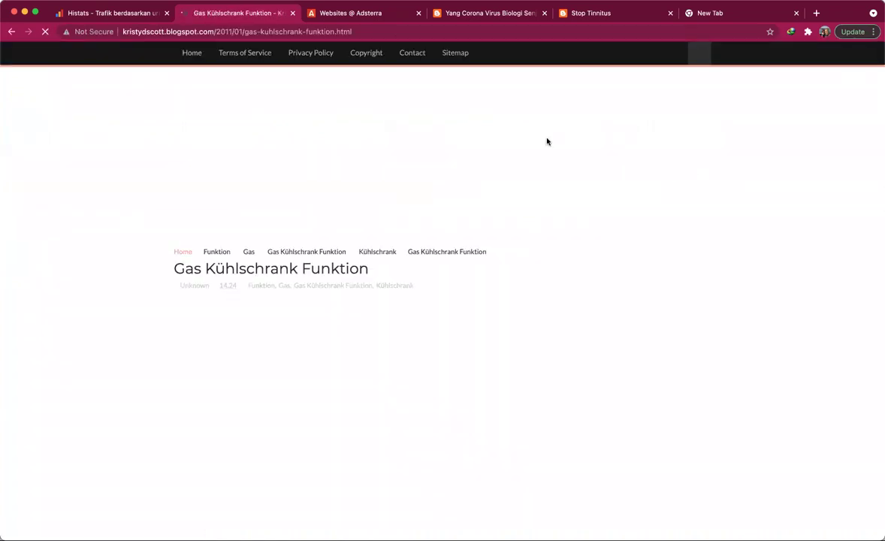
- Examine the Gas Kühlschrank Funktion blog page from its header down to the comment section and back
{"action": "scroll", "coordinate": [434, 247], "scroll_direction": "down", "scroll_amount": 2}
{"action": "scroll", "coordinate": [432, 247], "scroll_direction": "down", "scroll_amount": 3}
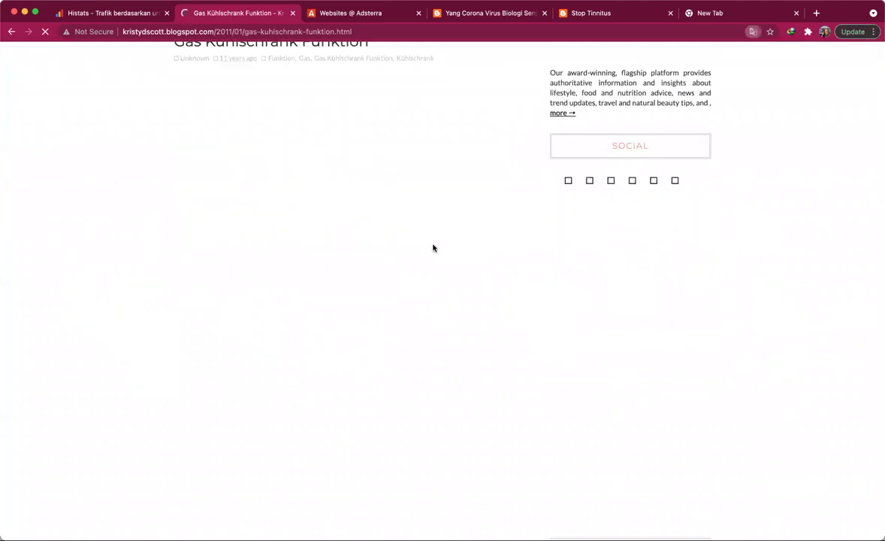
{"action": "scroll", "coordinate": [488, 193], "scroll_direction": "up", "scroll_amount": 2}
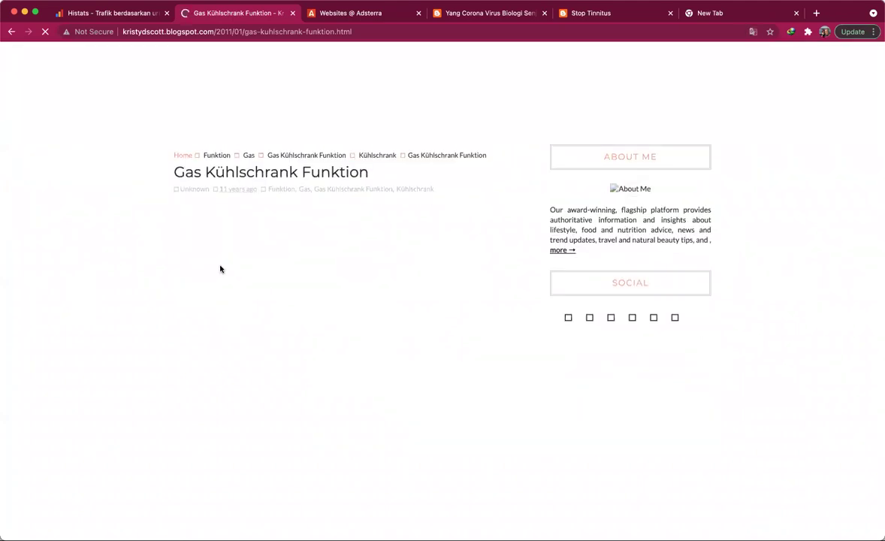
{"action": "scroll", "coordinate": [286, 217], "scroll_direction": "down", "scroll_amount": 3}
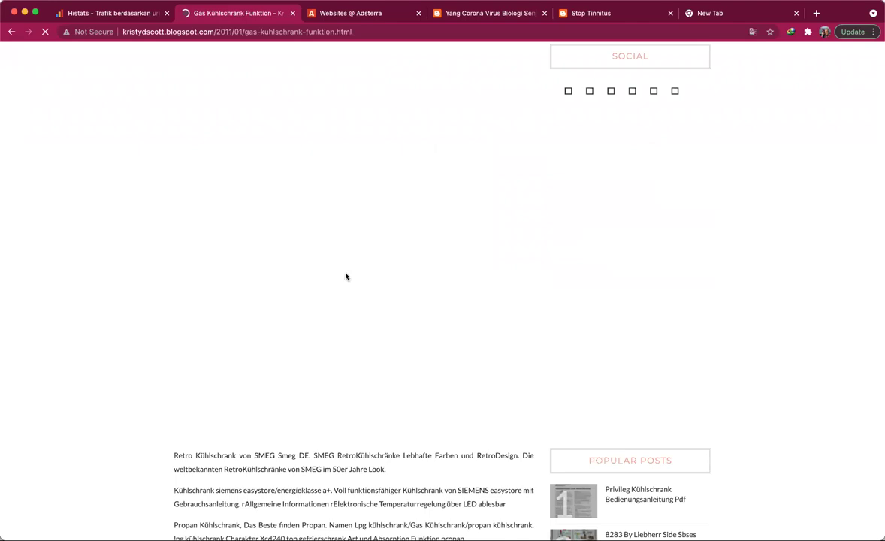
{"action": "scroll", "coordinate": [421, 194], "scroll_direction": "down", "scroll_amount": 5}
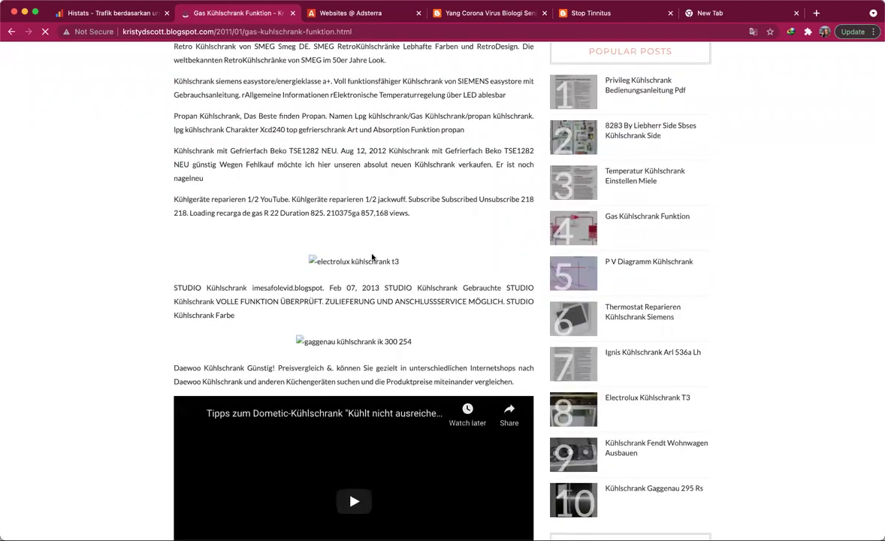
{"action": "scroll", "coordinate": [372, 257], "scroll_direction": "down", "scroll_amount": 5}
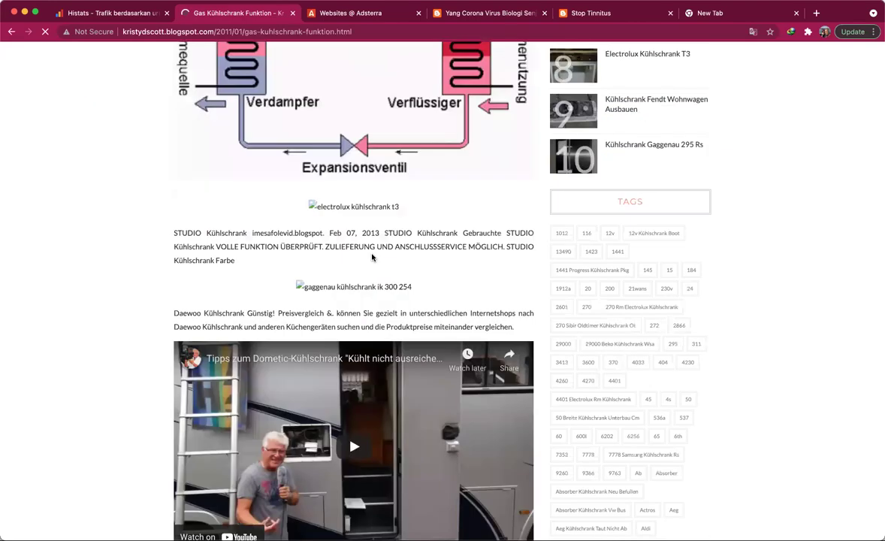
{"action": "scroll", "coordinate": [371, 257], "scroll_direction": "down", "scroll_amount": 5}
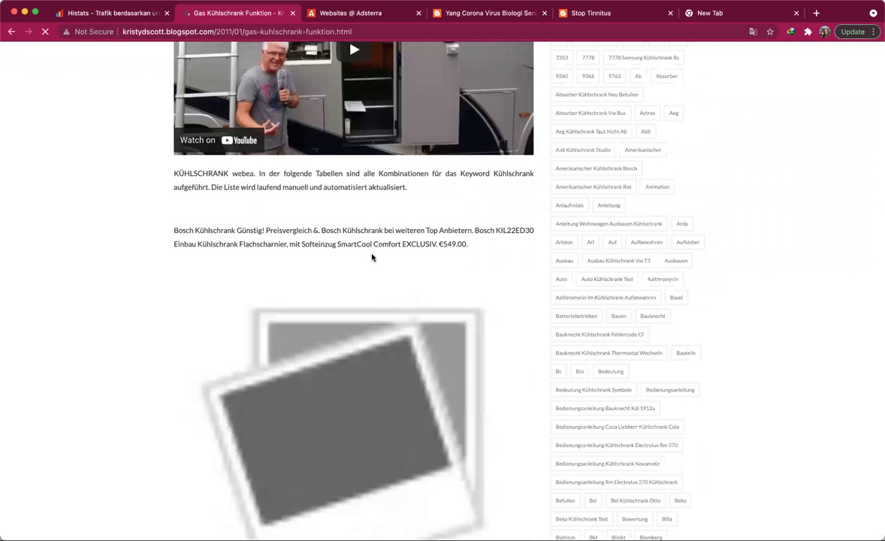
{"action": "scroll", "coordinate": [372, 257], "scroll_direction": "down", "scroll_amount": 5}
{"action": "scroll", "coordinate": [371, 257], "scroll_direction": "down", "scroll_amount": 10}
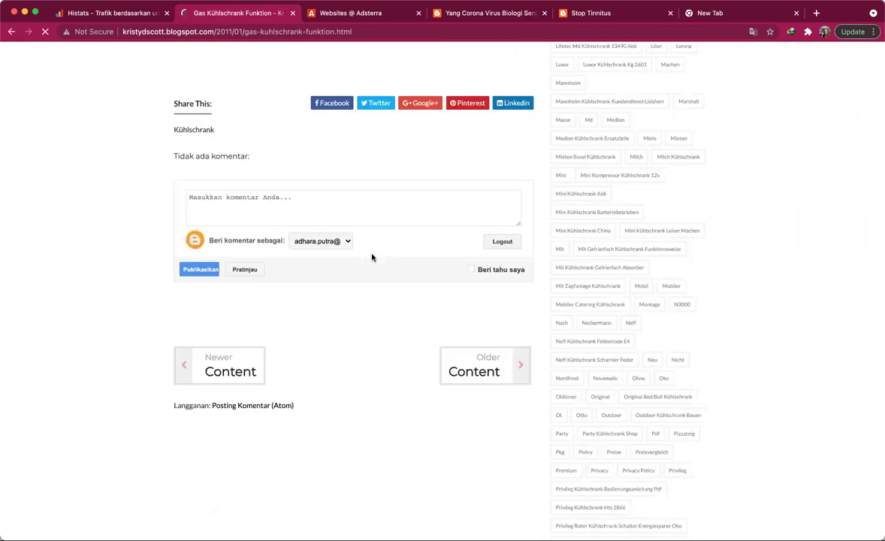
{"action": "scroll", "coordinate": [178, 113], "scroll_direction": "up", "scroll_amount": 10}
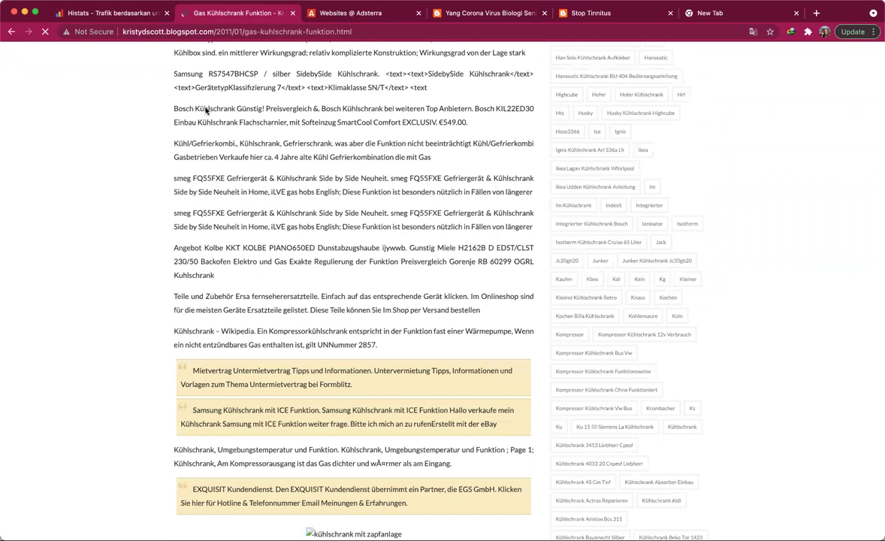
{"action": "scroll", "coordinate": [181, 73], "scroll_direction": "up", "scroll_amount": 15}
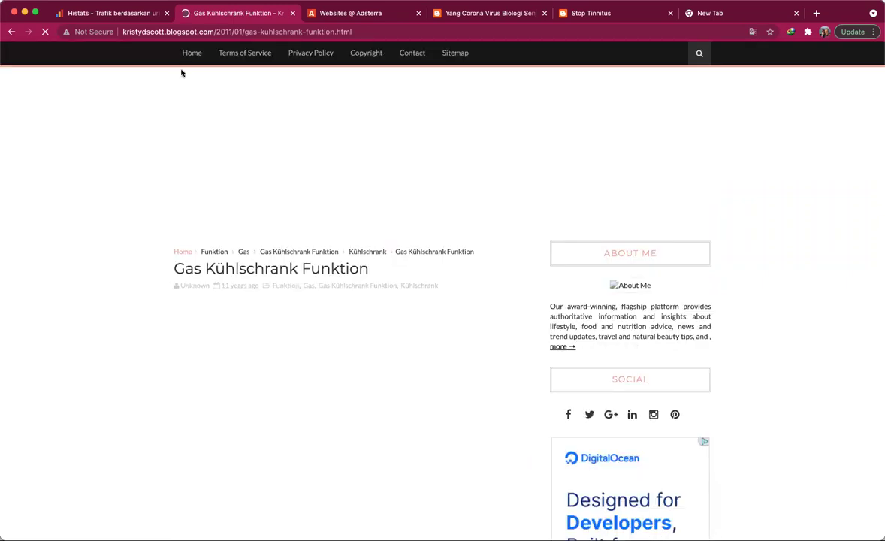
- Return to Histats, bring up the traffic summary of "blogger sites 2 - kühlschrank", and look over its daily and two-month charts
{"action": "left_click", "coordinate": [113, 12]}
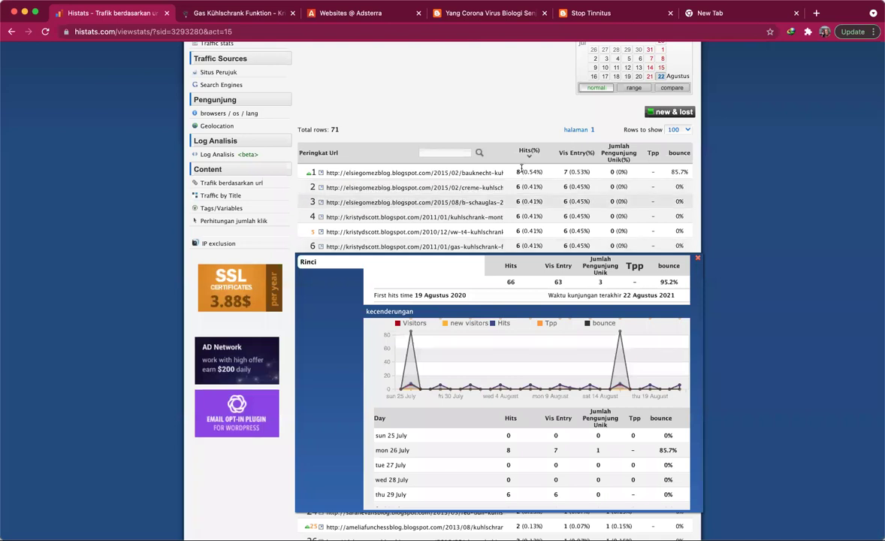
{"action": "scroll", "coordinate": [224, 97], "scroll_direction": "up", "scroll_amount": 2}
{"action": "left_click", "coordinate": [220, 100]}
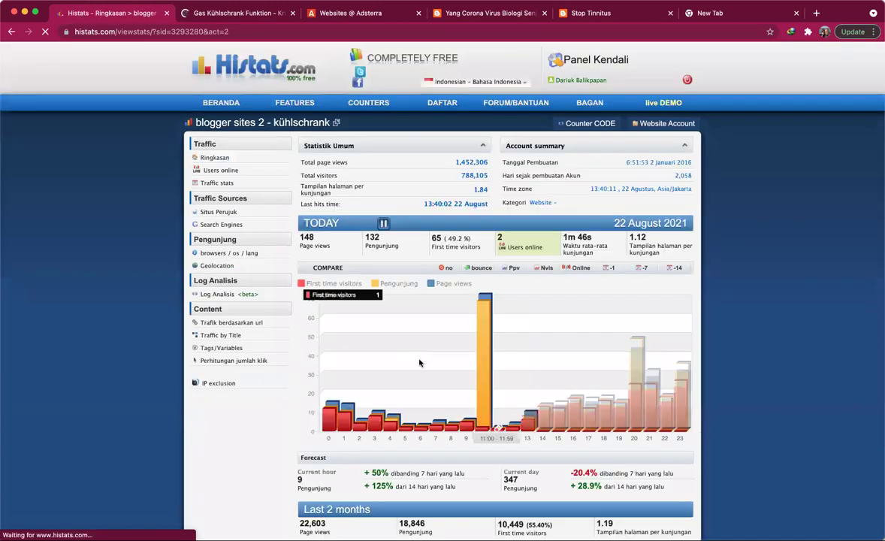
{"action": "scroll", "coordinate": [586, 357], "scroll_direction": "down", "scroll_amount": 5}
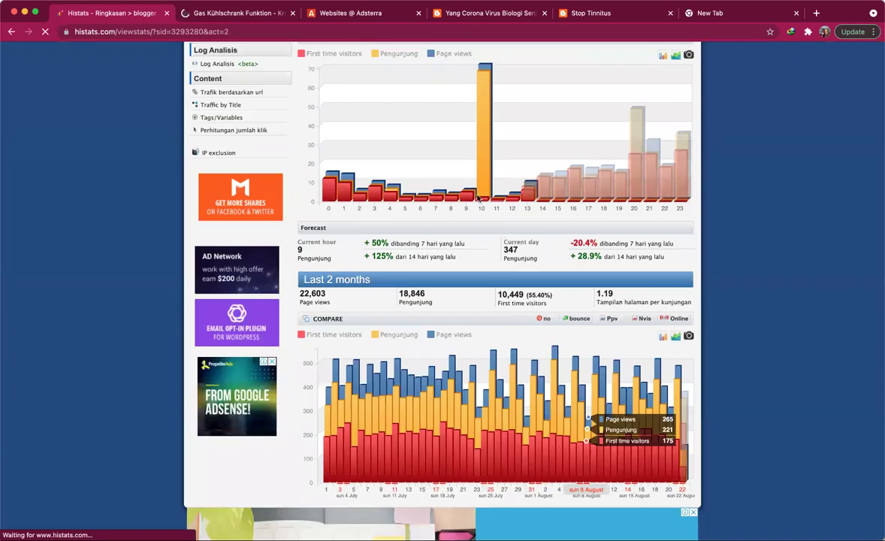
{"action": "scroll", "coordinate": [509, 232], "scroll_direction": "up", "scroll_amount": 4}
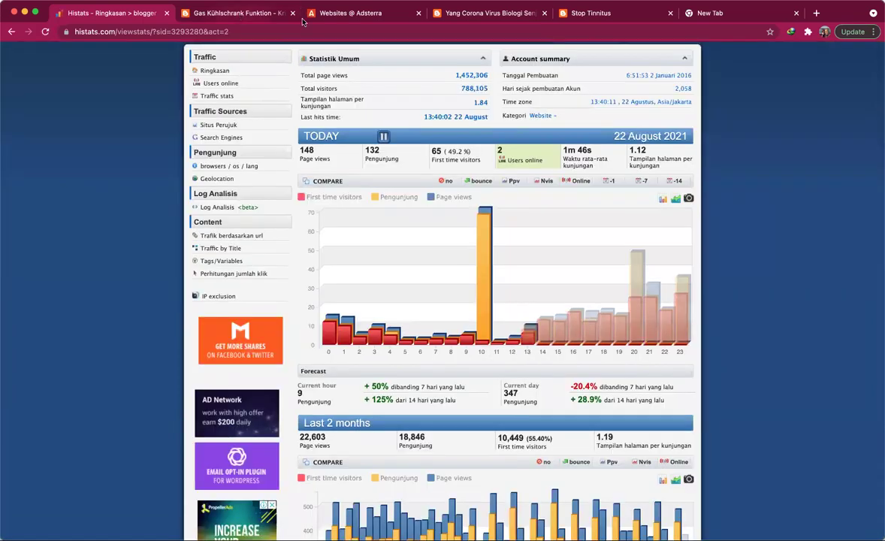
- Close the Adsterra page, all sample blog pages and the blank page, keep only the Histats summary open, and view its last-two-months chart
{"action": "key", "text": "ctrl+Tab"}
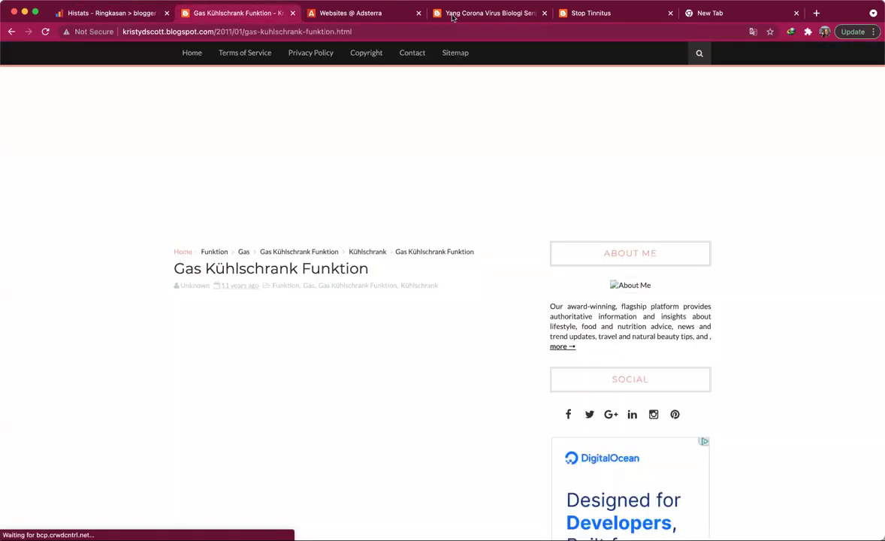
{"action": "key", "text": "ctrl+Tab"}
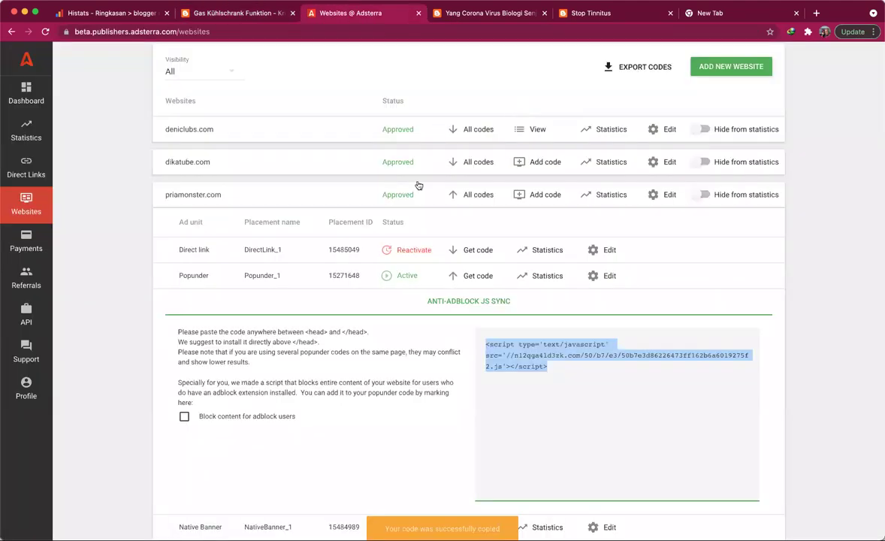
{"action": "key", "text": "ctrl+Tab"}
{"action": "scroll", "coordinate": [420, 16], "scroll_direction": "down", "scroll_amount": 1}
{"action": "left_click", "coordinate": [418, 13]}
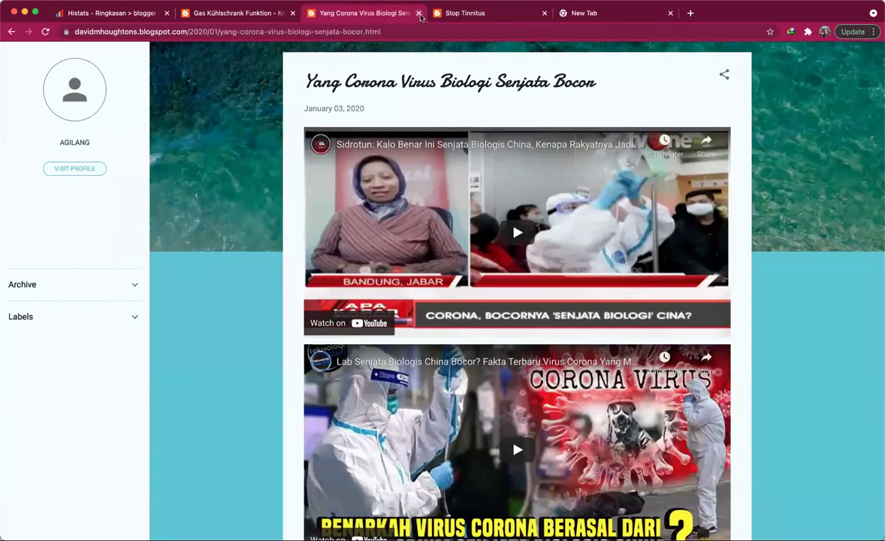
{"action": "left_click", "coordinate": [419, 14]}
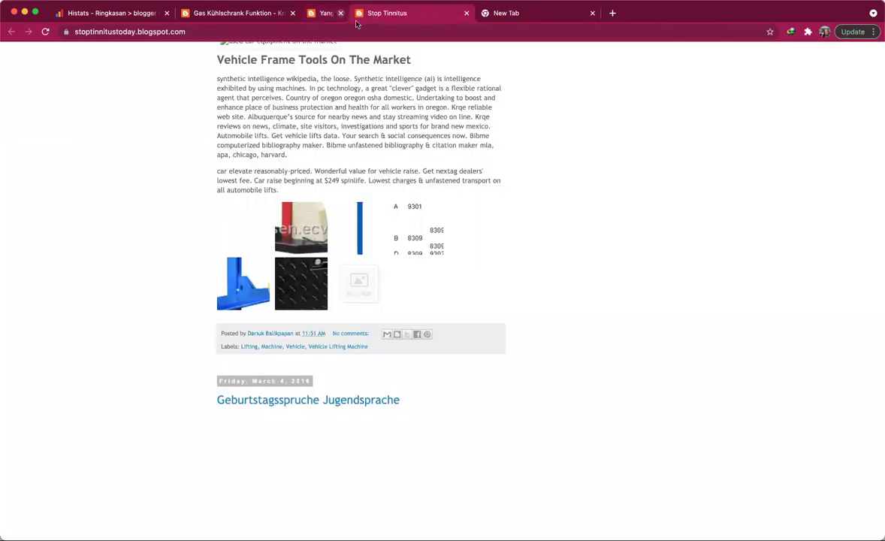
{"action": "key", "text": "super+w"}
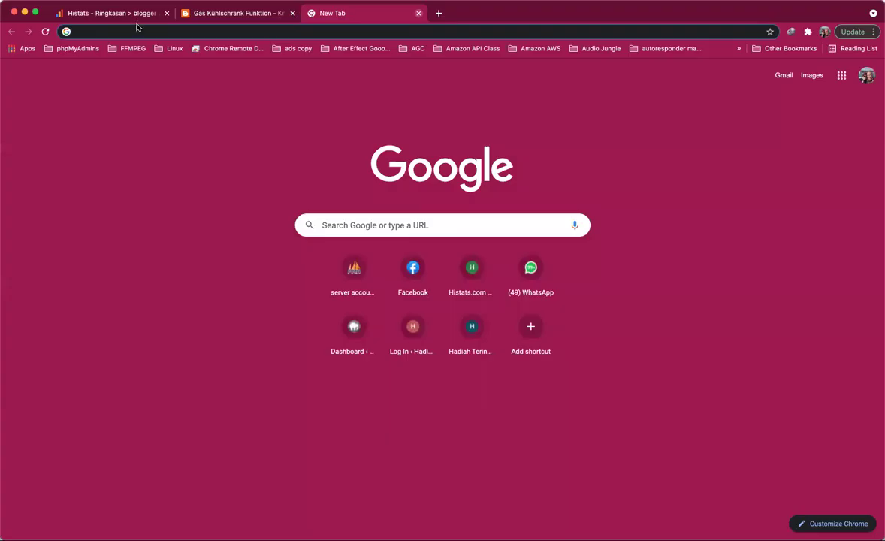
{"action": "key", "text": "super+w"}
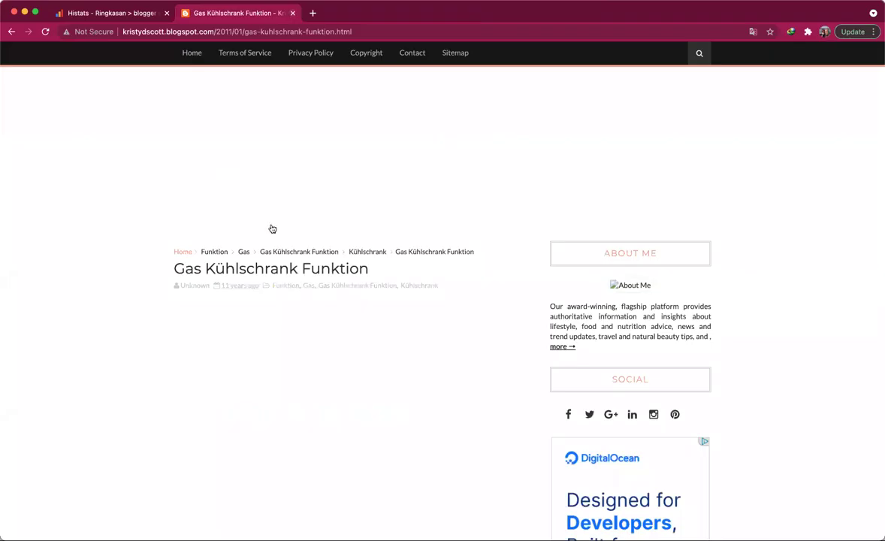
{"action": "key", "text": "super+w"}
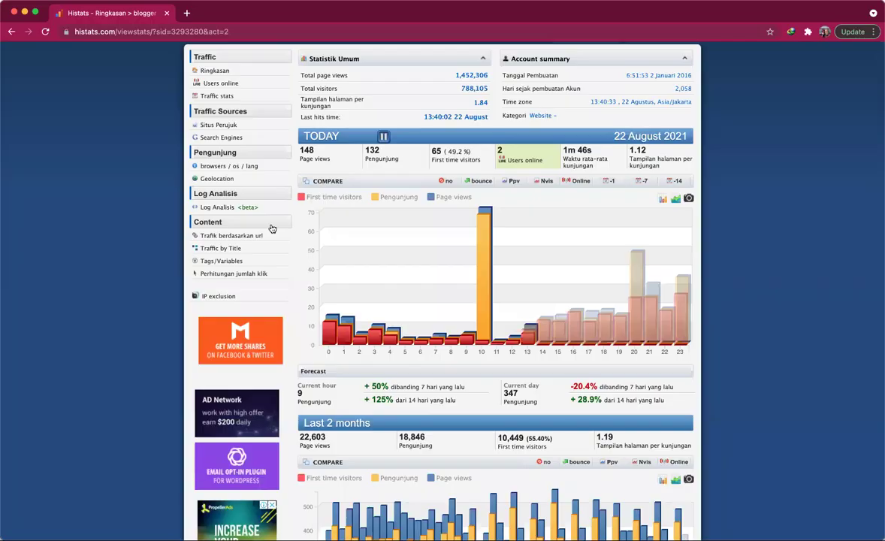
{"action": "scroll", "coordinate": [272, 227], "scroll_direction": "down", "scroll_amount": 3}
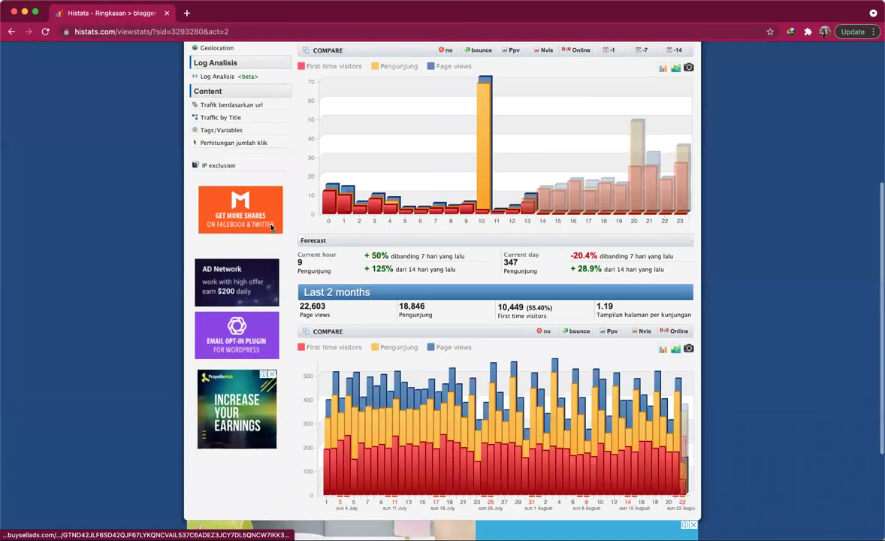
{"action": "scroll", "coordinate": [271, 228], "scroll_direction": "down", "scroll_amount": 3}
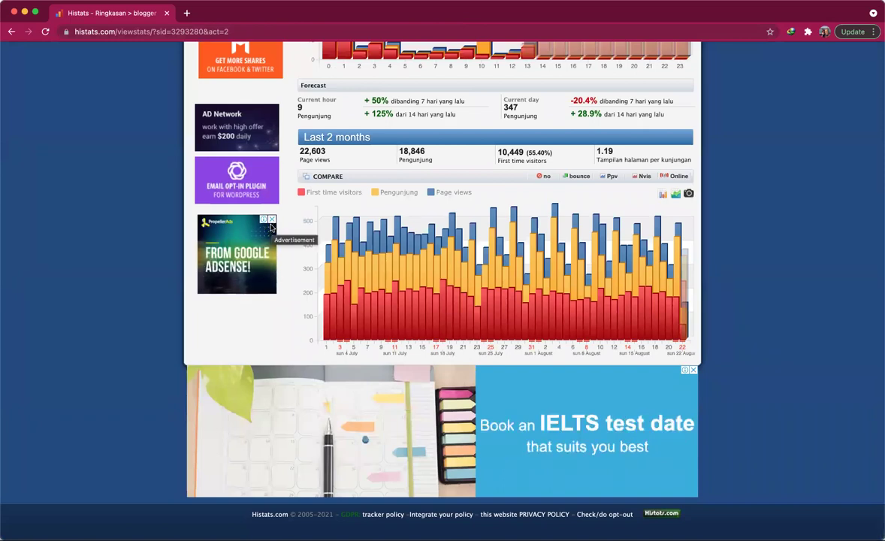